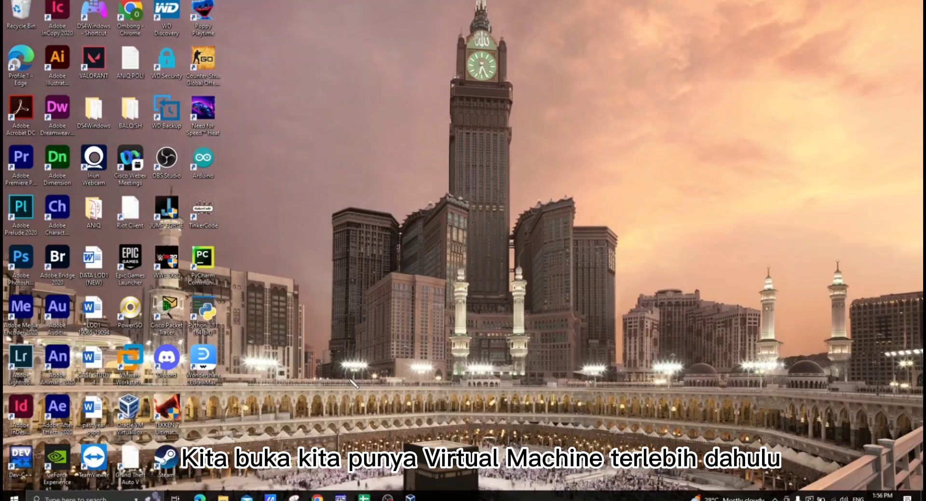
- Open VirtualBox and start creating a new virtual machine named OSSA SERVER
{"action": "left_click", "coordinate": [411, 497]}
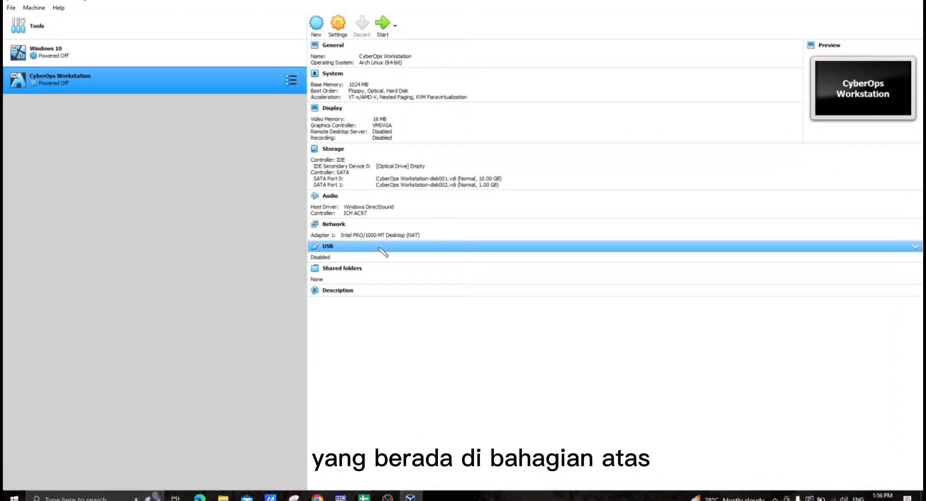
{"action": "left_click", "coordinate": [323, 27]}
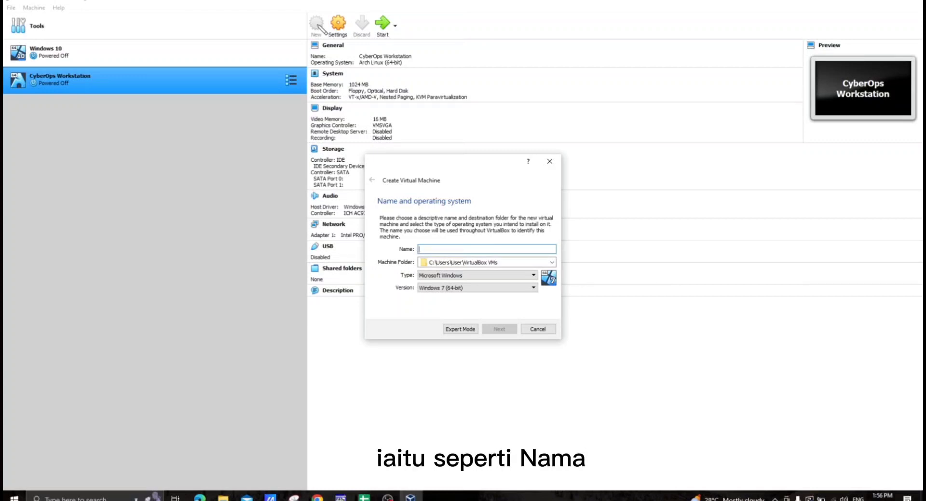
{"action": "type", "text": "O"}
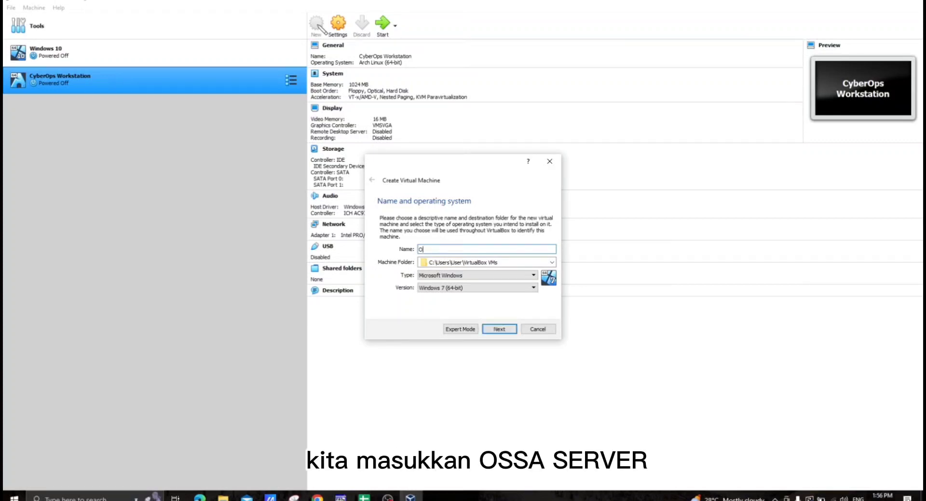
{"action": "type", "text": "SSA SERVER"}
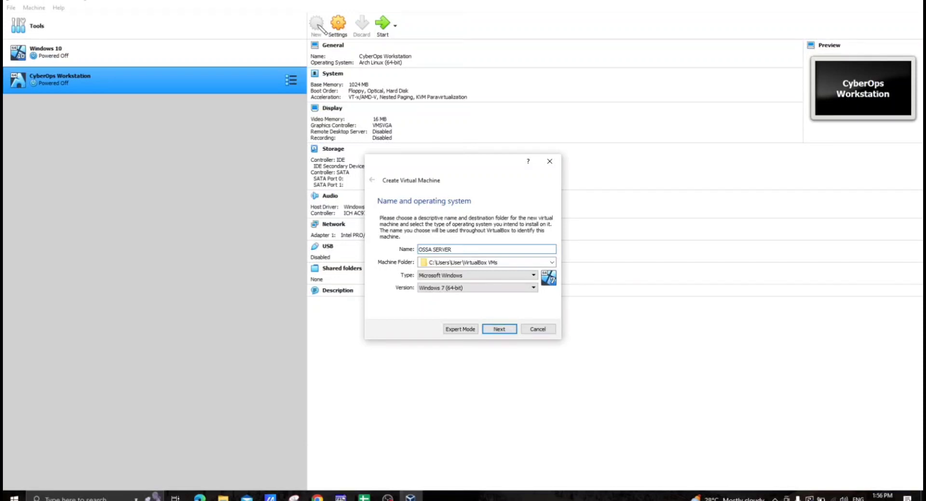
- Set the new machine's folder to the PSIS folder on the My Passport (E:) drive
{"action": "left_click", "coordinate": [552, 263]}
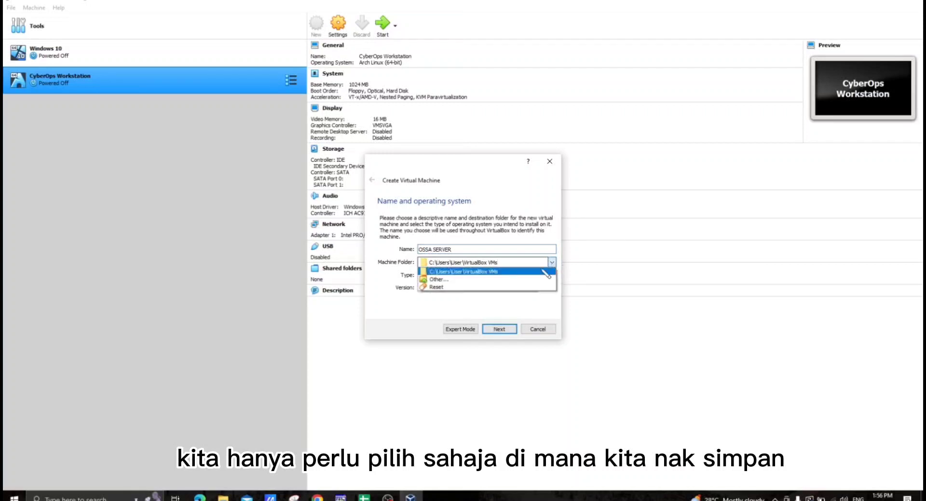
{"action": "left_click", "coordinate": [517, 282]}
{"action": "scroll", "coordinate": [398, 304], "scroll_direction": "down", "scroll_amount": 1}
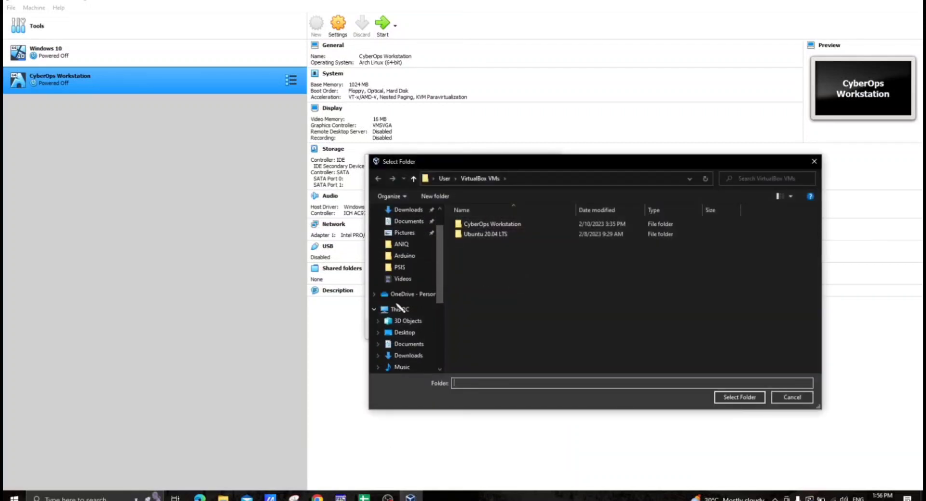
{"action": "scroll", "coordinate": [398, 306], "scroll_direction": "down", "scroll_amount": 2}
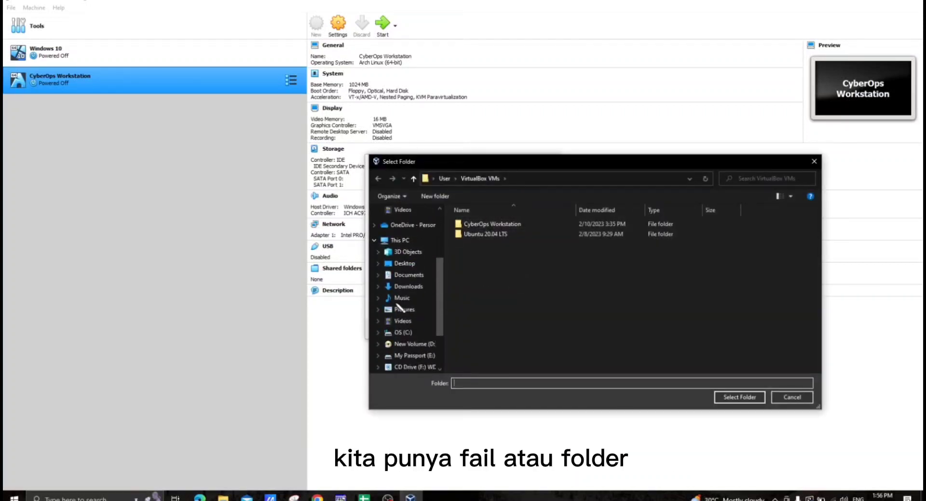
{"action": "left_click", "coordinate": [405, 356]}
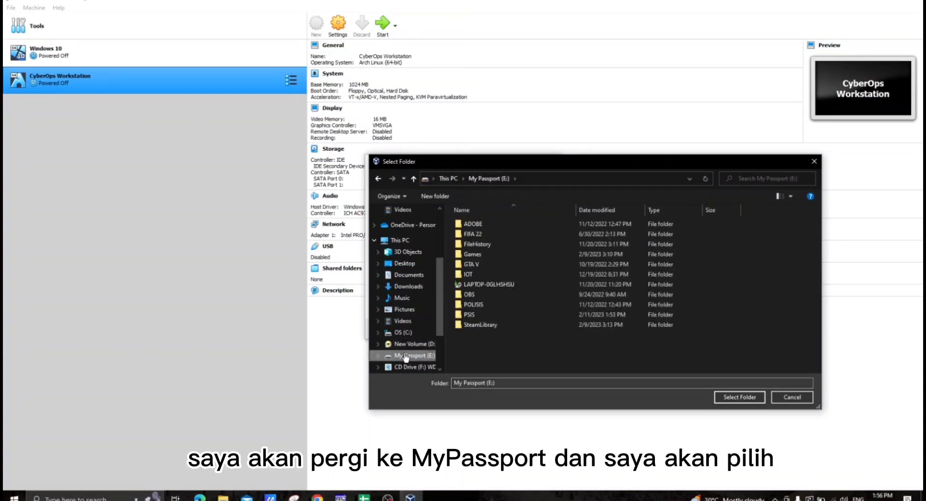
{"action": "left_click", "coordinate": [471, 314]}
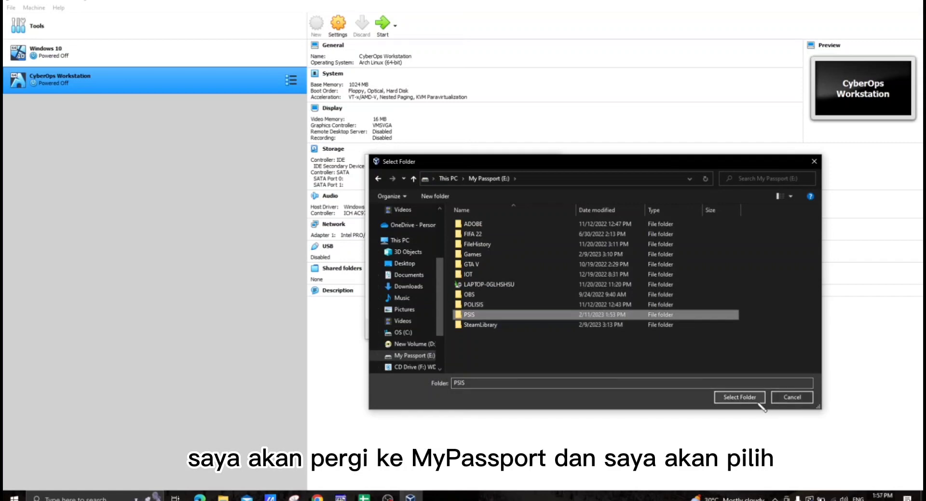
{"action": "left_click", "coordinate": [740, 397]}
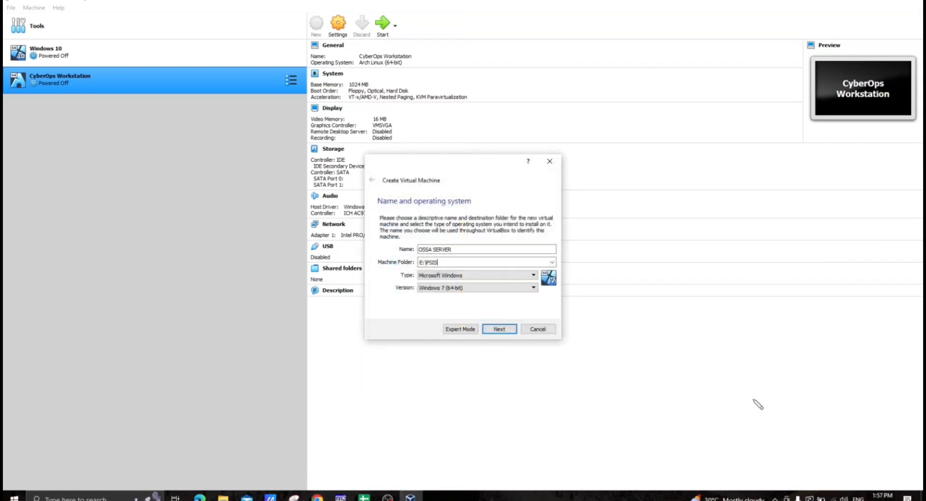
- Set the operating system type to Linux and the version to Debian (64-bit), and continue to the memory size
{"action": "left_click", "coordinate": [507, 276]}
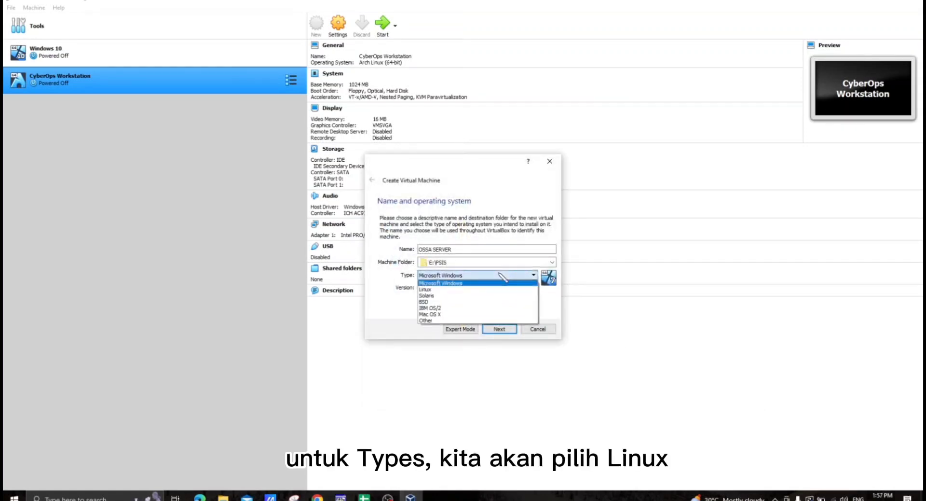
{"action": "left_click", "coordinate": [443, 290]}
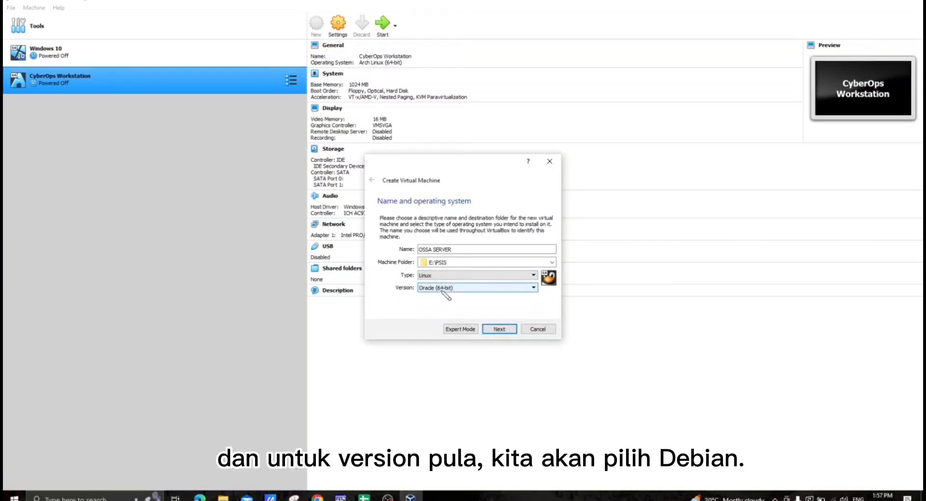
{"action": "left_click", "coordinate": [443, 287]}
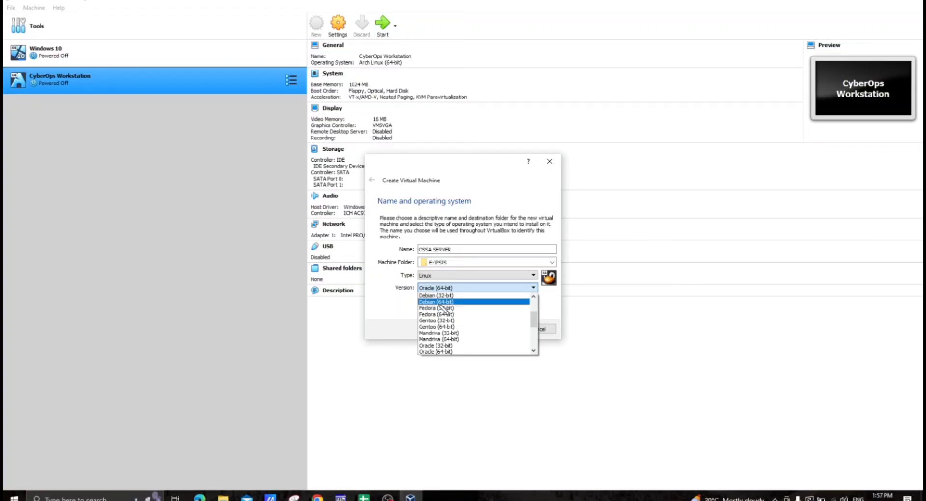
{"action": "left_click", "coordinate": [439, 302]}
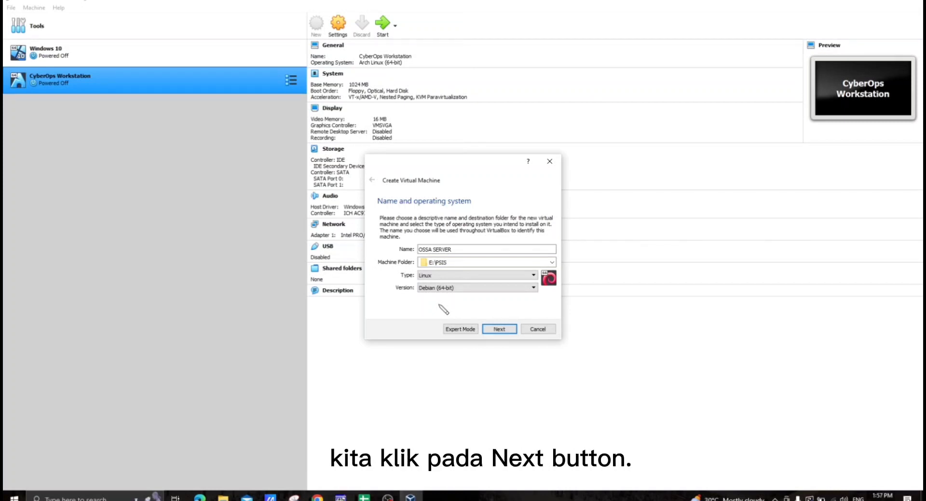
{"action": "left_click", "coordinate": [499, 329]}
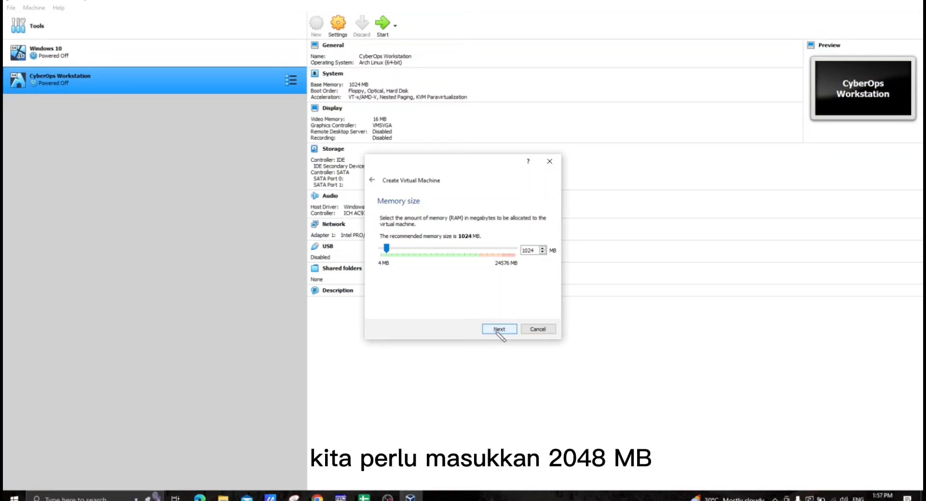
- Allocate 2048 MB of memory to the new virtual machine and continue to the hard disk options
{"action": "key", "text": "BackSpace"}
{"action": "key", "text": "BackSpace"}
{"action": "key", "text": "BackSpace"}
{"action": "key", "text": "BackSpace"}
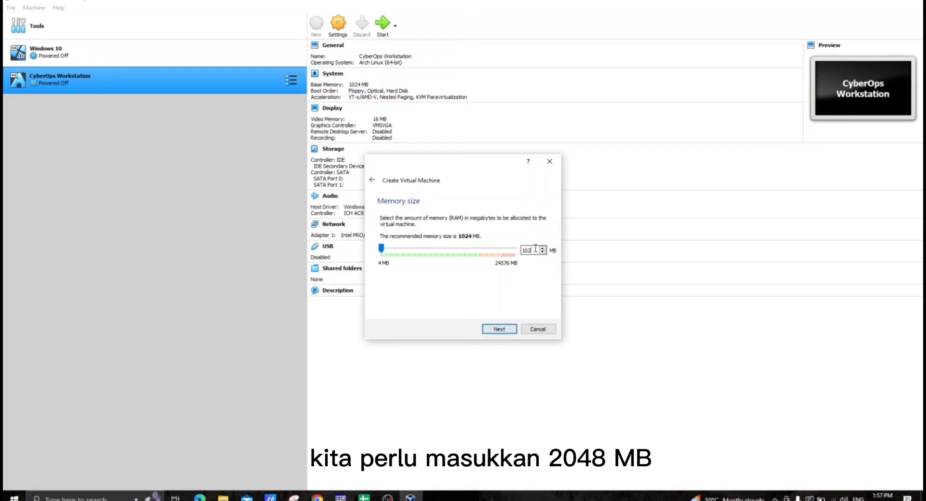
{"action": "type", "text": "20"}
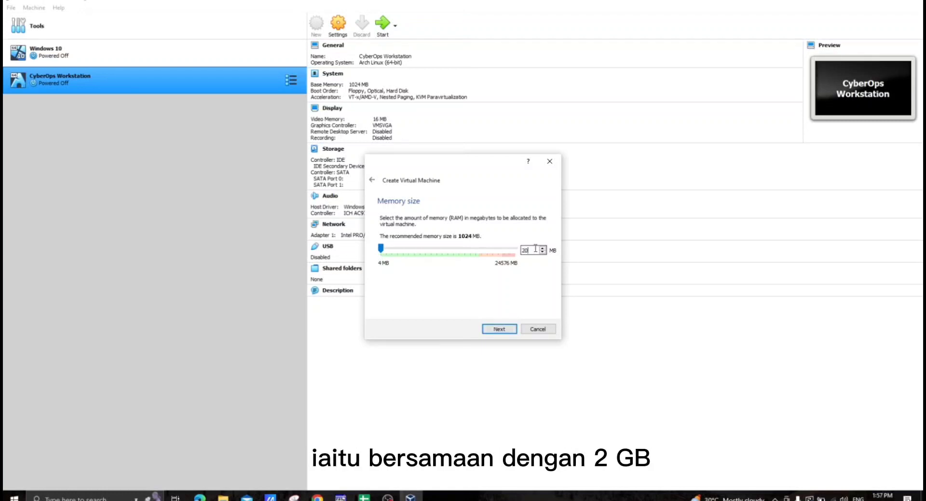
{"action": "type", "text": "48"}
{"action": "left_click", "coordinate": [502, 329]}
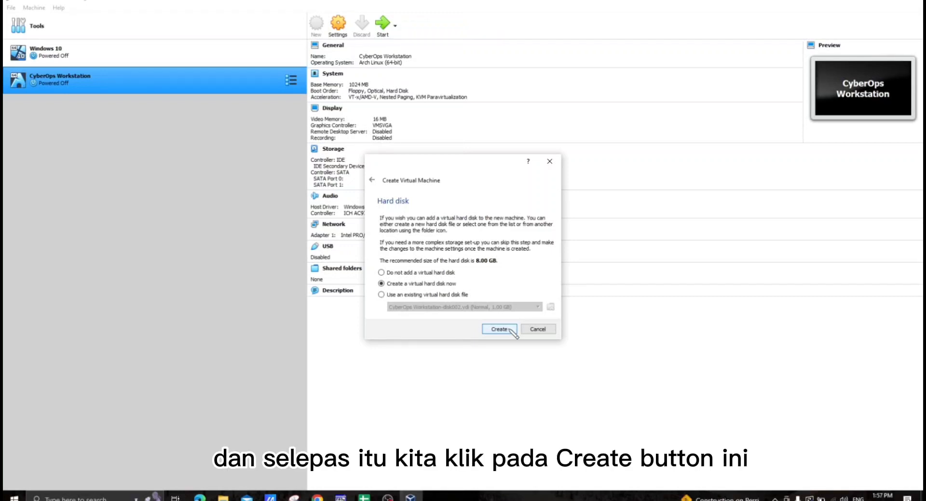
- Choose to create a virtual hard disk now, as a dynamically allocated VDI (VirtualBox Disk Image)
{"action": "left_click", "coordinate": [502, 329]}
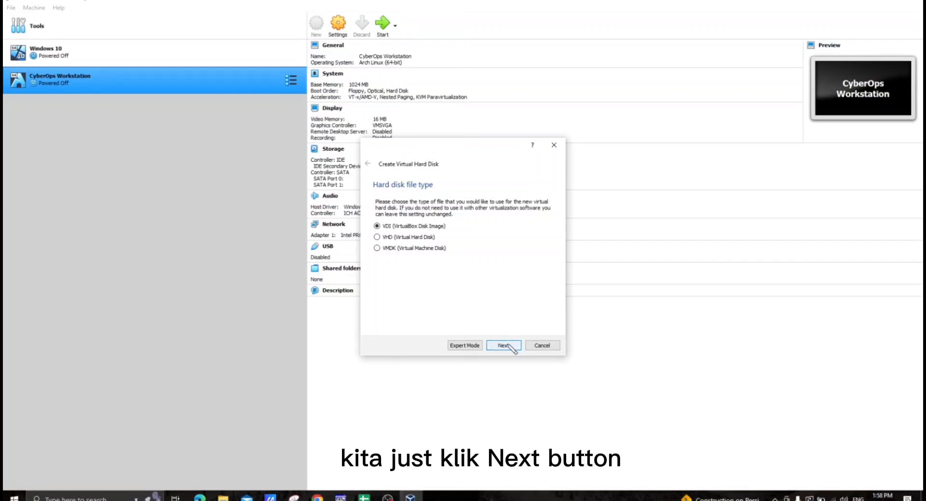
{"action": "left_click", "coordinate": [503, 345]}
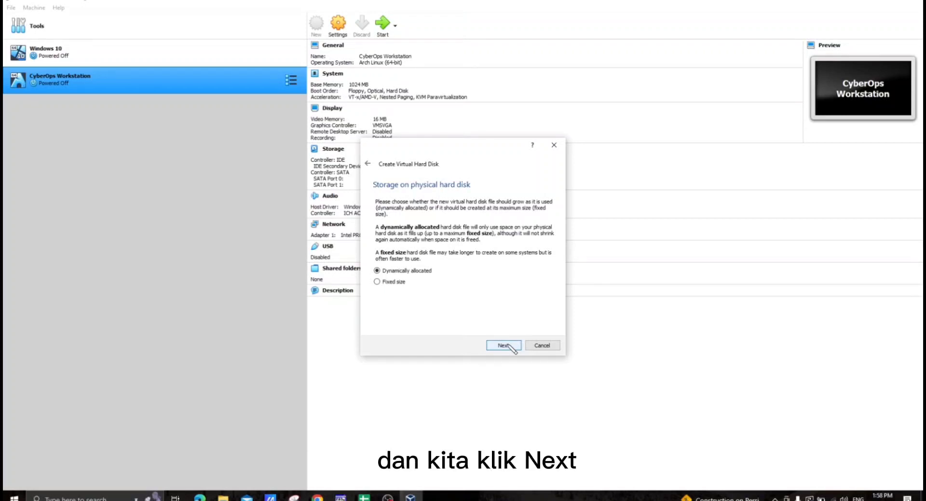
{"action": "left_click", "coordinate": [504, 344]}
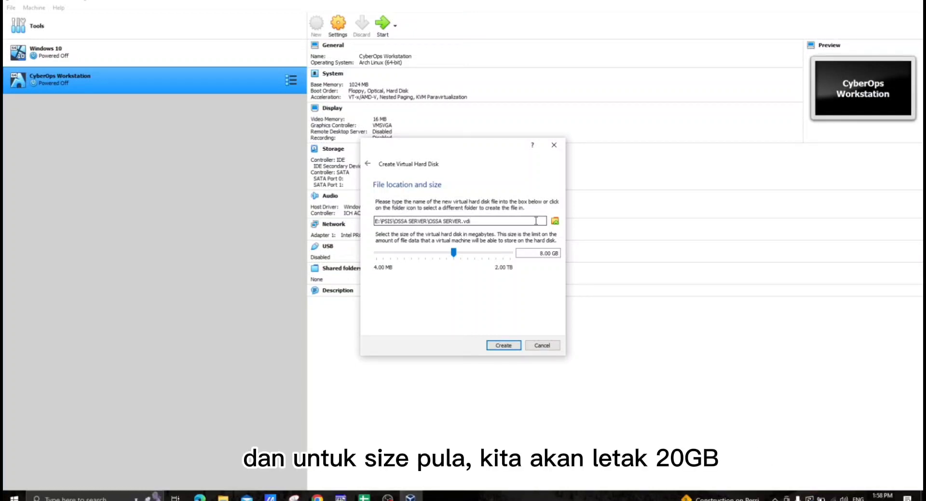
- Set the virtual hard disk size to 20 GB and create the disk with its virtual machine
{"action": "left_click", "coordinate": [541, 253]}
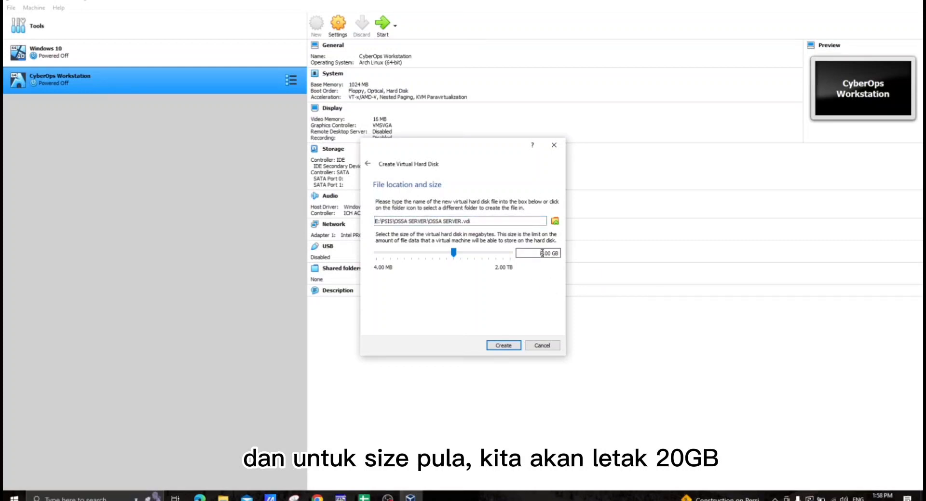
{"action": "key", "text": "BackSpace"}
{"action": "type", "text": "20"}
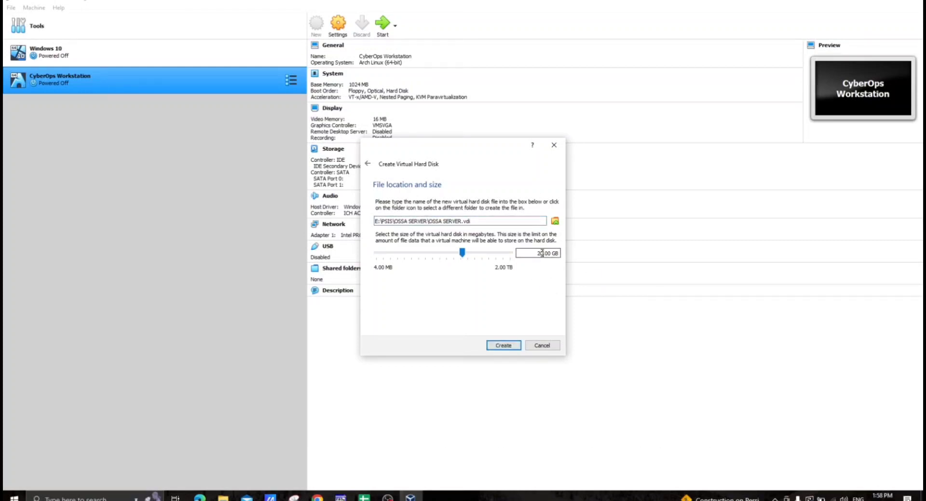
{"action": "left_click", "coordinate": [500, 346]}
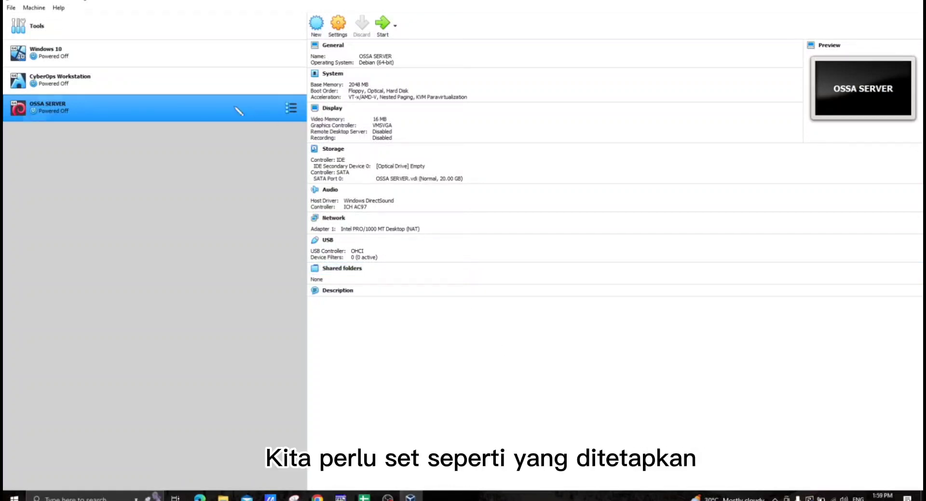
- Set the OSSA SERVER machine's processor count to 4 CPUs in its system settings, and review the acceleration and motherboard options
{"action": "left_click", "coordinate": [338, 26]}
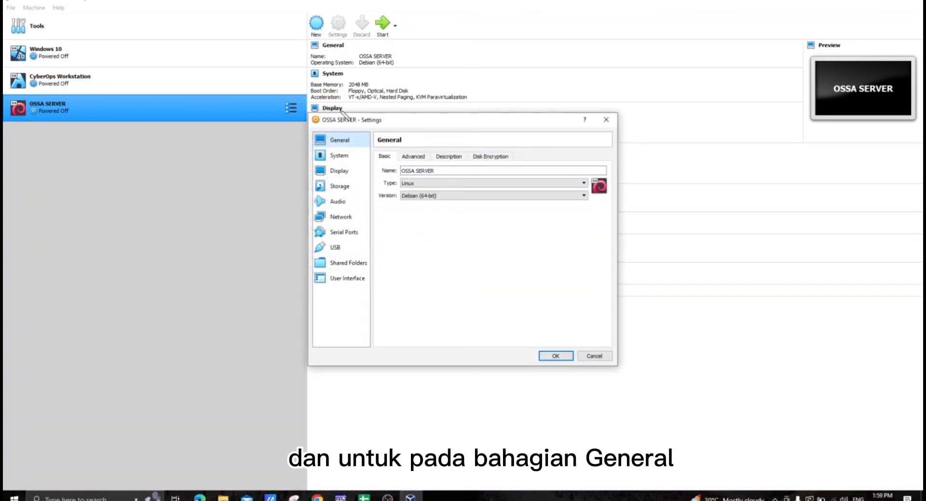
{"action": "left_click", "coordinate": [344, 158]}
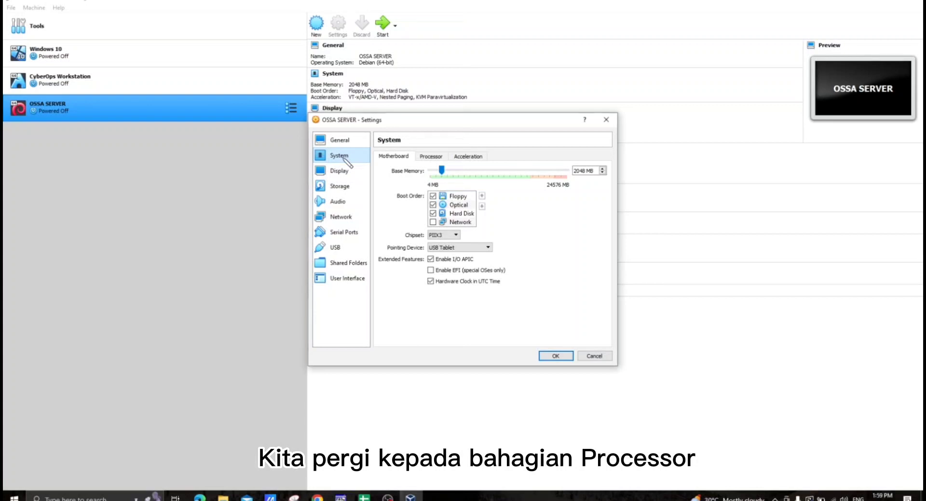
{"action": "left_click", "coordinate": [431, 158]}
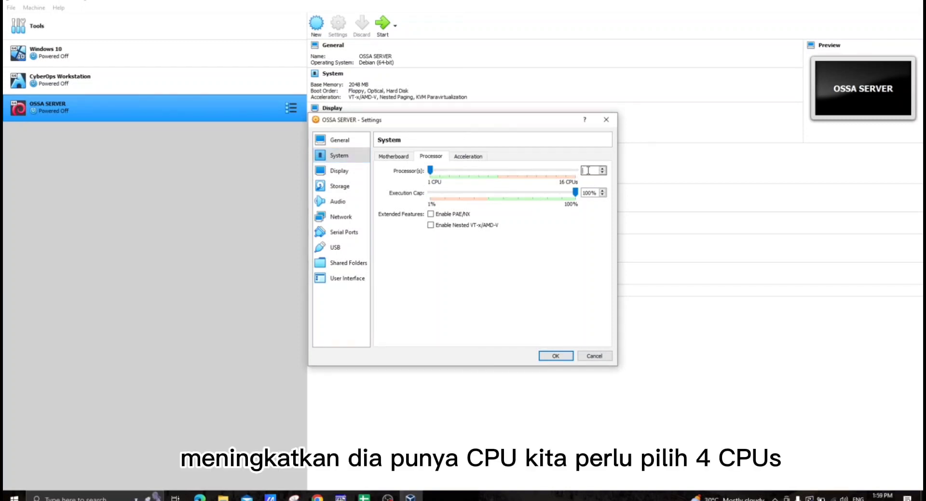
{"action": "type", "text": "4"}
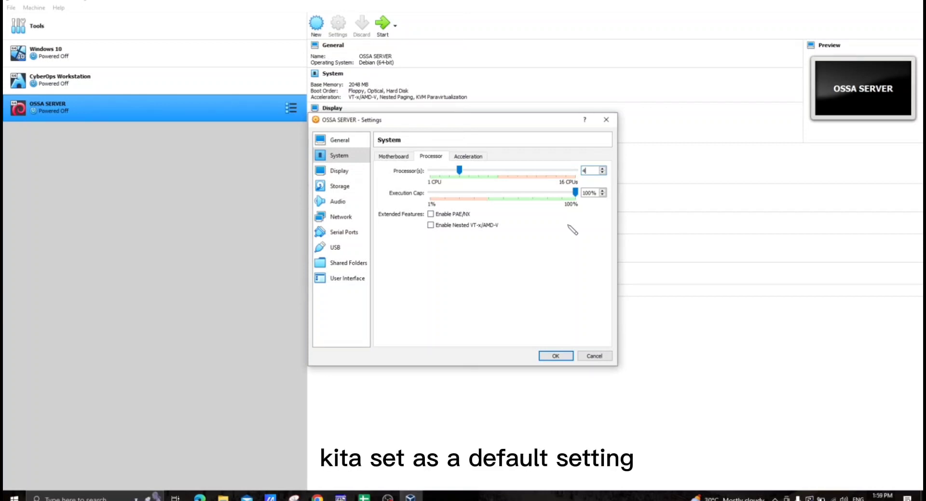
{"action": "left_click", "coordinate": [482, 157]}
{"action": "left_click", "coordinate": [393, 157]}
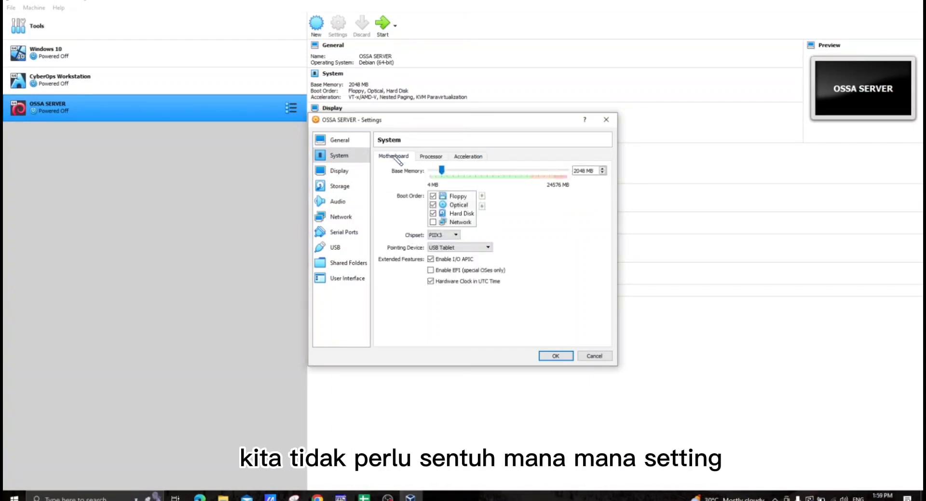
- Set the OSSA SERVER display scale factor to 125%, and review the remote display and recording options
{"action": "left_click", "coordinate": [356, 175]}
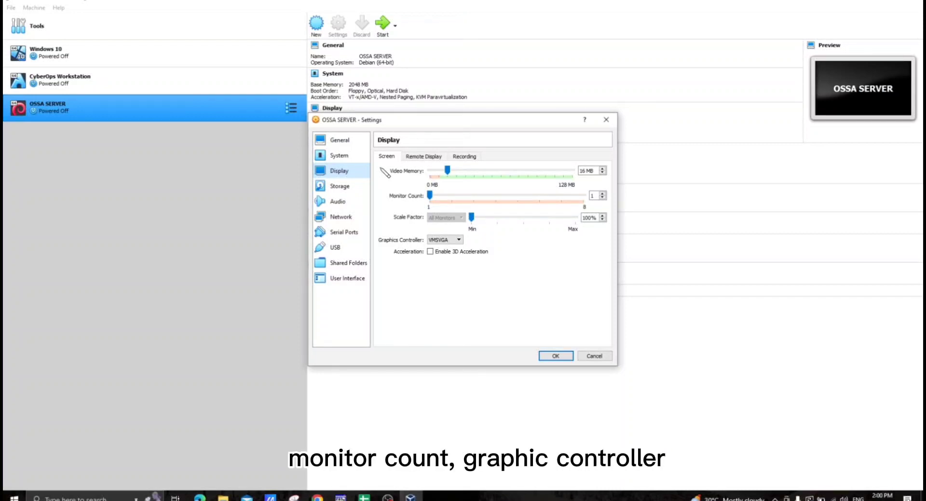
{"action": "left_click", "coordinate": [591, 220]}
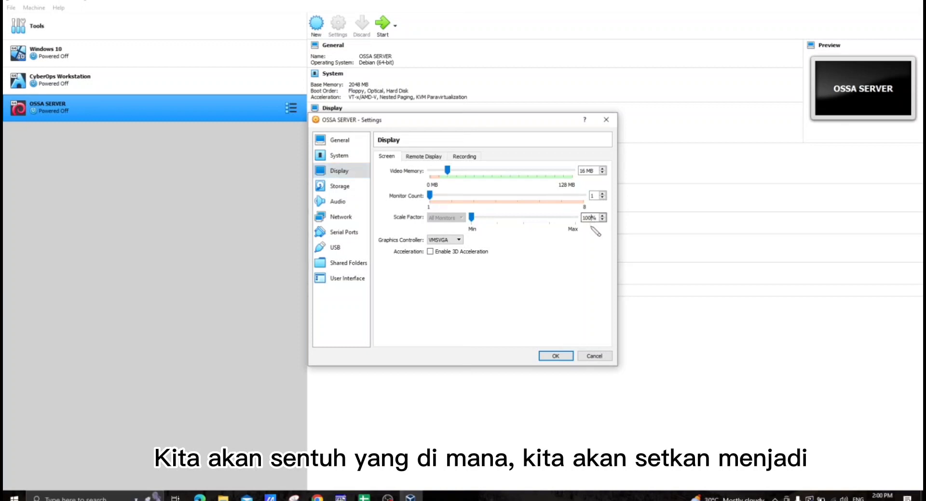
{"action": "key", "text": "BackSpace"}
{"action": "key", "text": "BackSpace"}
{"action": "type", "text": "2"}
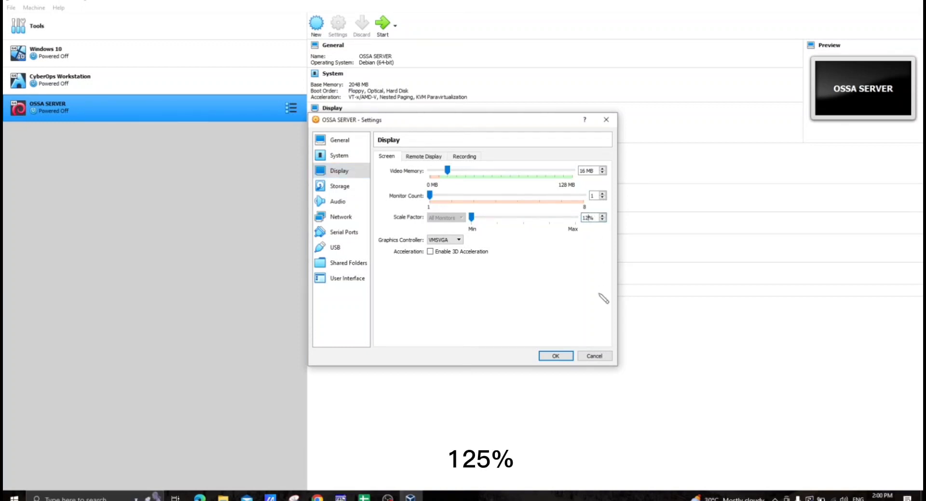
{"action": "type", "text": "5"}
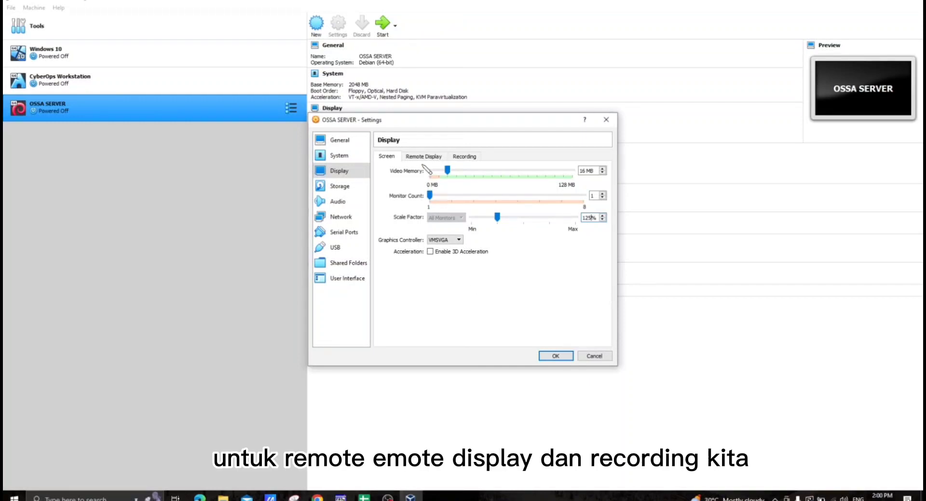
{"action": "left_click", "coordinate": [437, 156]}
{"action": "left_click", "coordinate": [455, 156]}
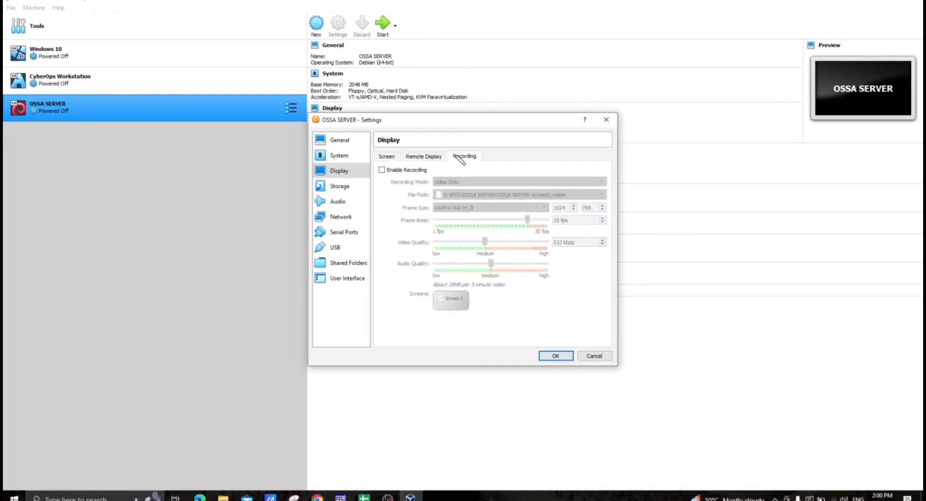
{"action": "left_click", "coordinate": [387, 159]}
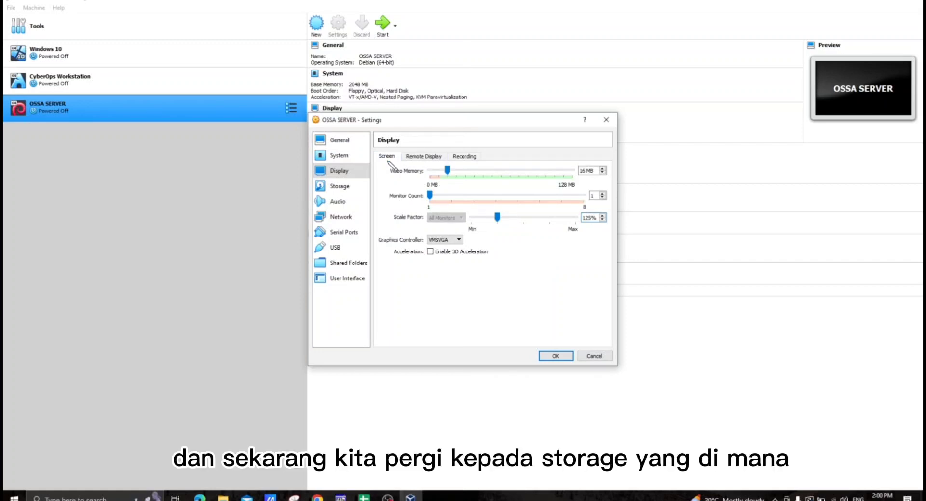
- Load the debian-11.4.0-amd64-DVD-1 disc image from Downloads into the machine's empty IDE optical drive
{"action": "left_click", "coordinate": [354, 188]}
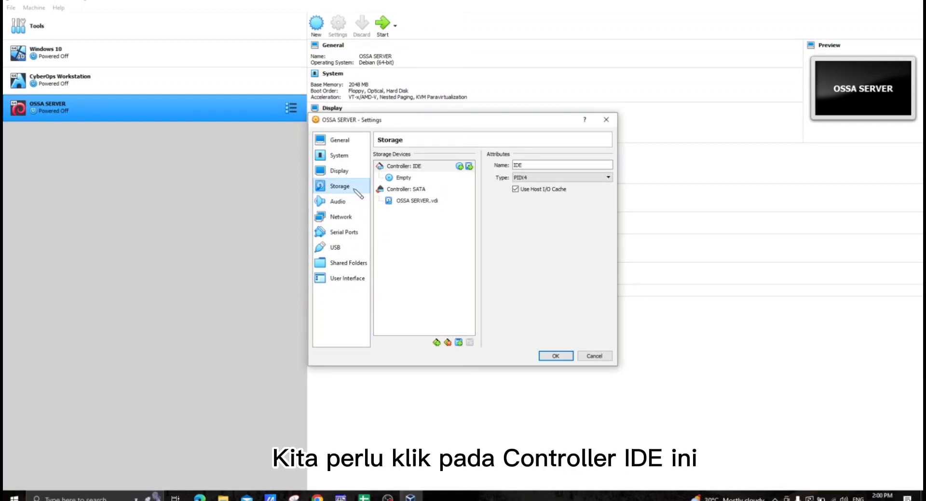
{"action": "left_click", "coordinate": [402, 167]}
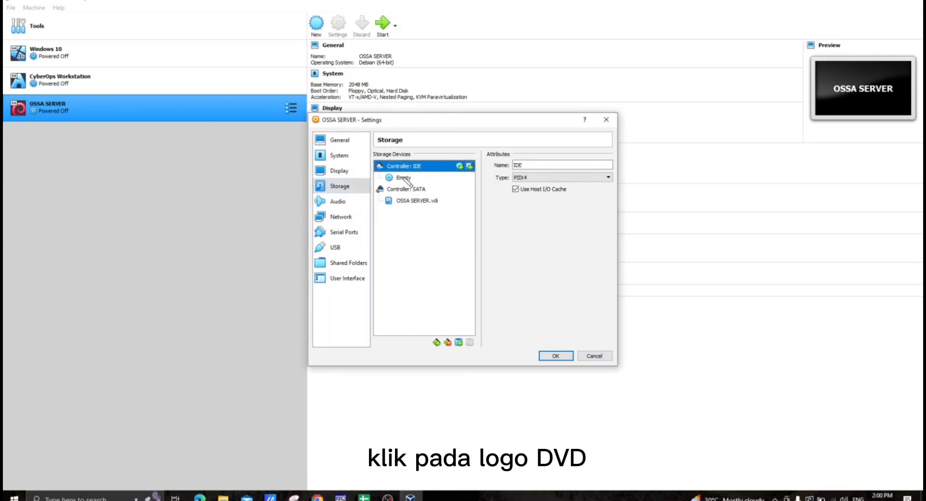
{"action": "left_click", "coordinate": [404, 178]}
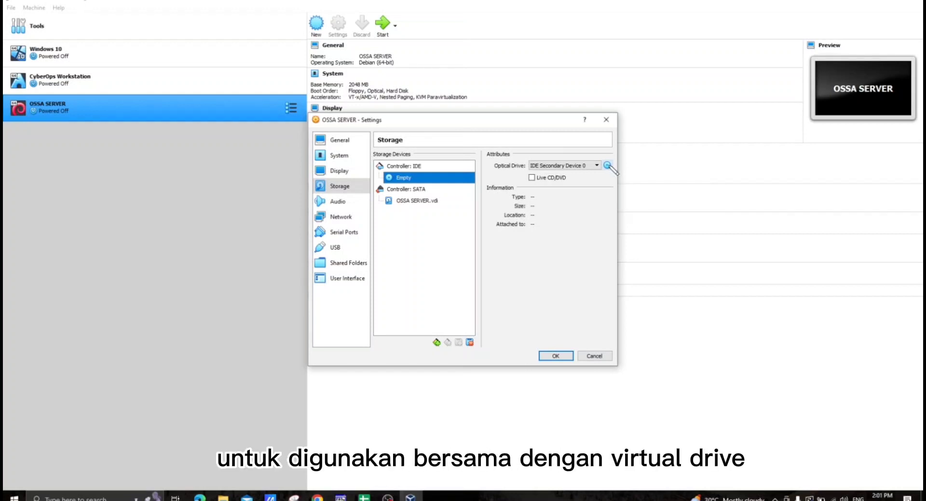
{"action": "left_click", "coordinate": [607, 165]}
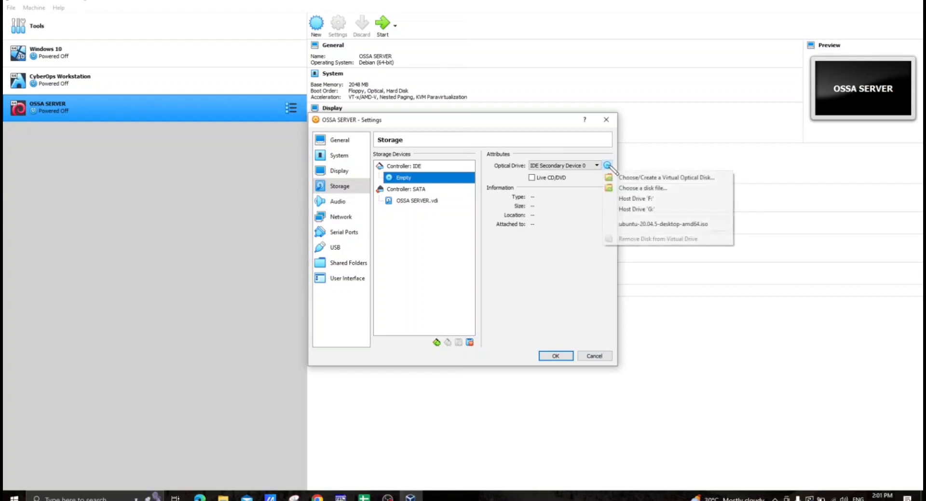
{"action": "left_click", "coordinate": [628, 188]}
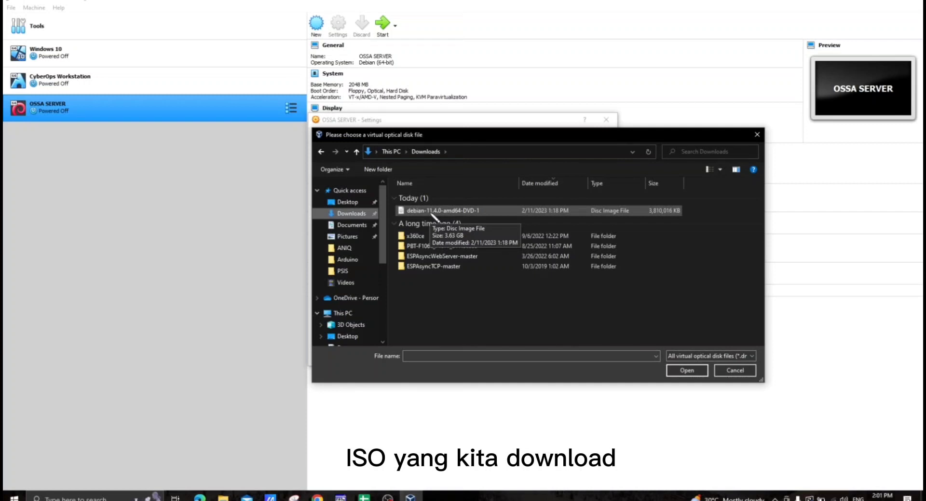
{"action": "left_click", "coordinate": [432, 213]}
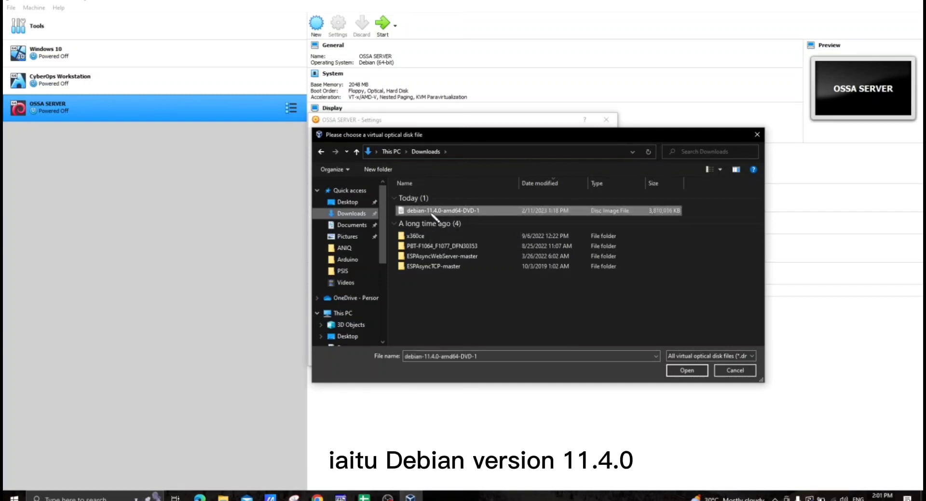
{"action": "left_click", "coordinate": [681, 371]}
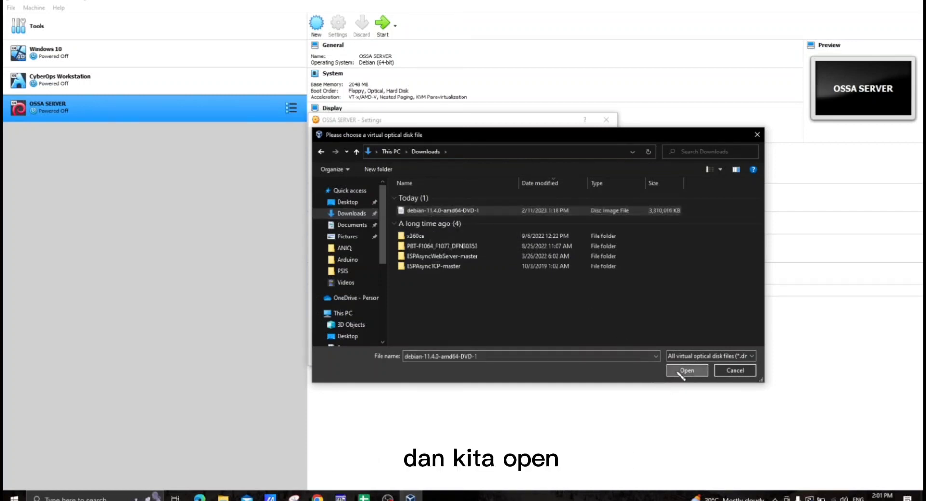
- Disable the machine's audio and attach network Adapter 1 to a Bridged Adapter using the MediaTek Wi-Fi 6 MT7921 Wireless LAN Card
{"action": "left_click", "coordinate": [334, 203]}
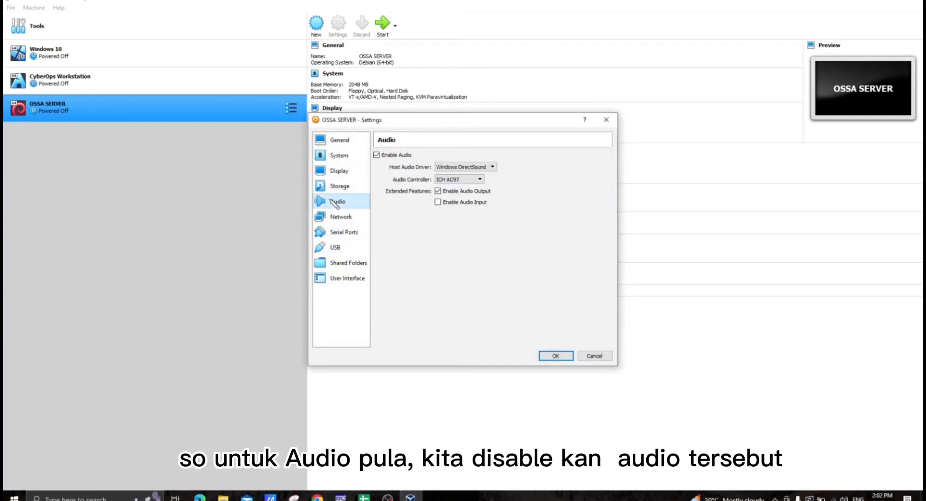
{"action": "left_click", "coordinate": [377, 155]}
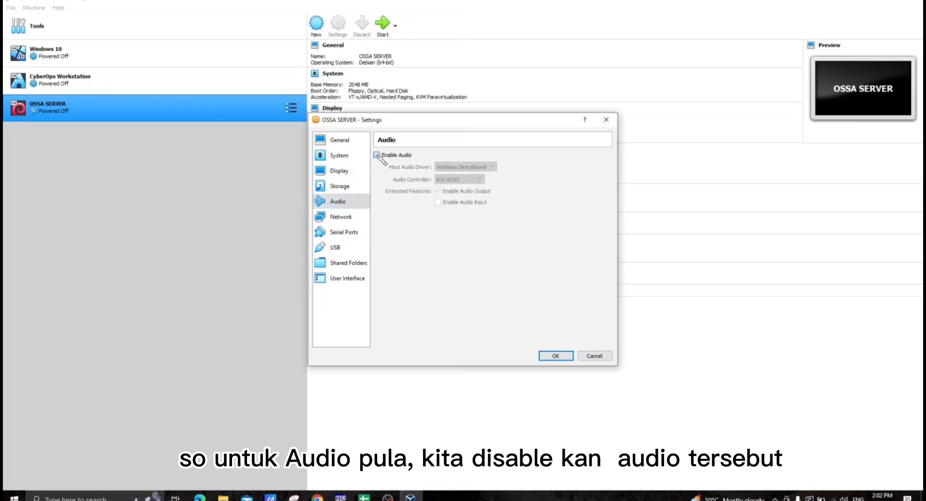
{"action": "left_click", "coordinate": [357, 220]}
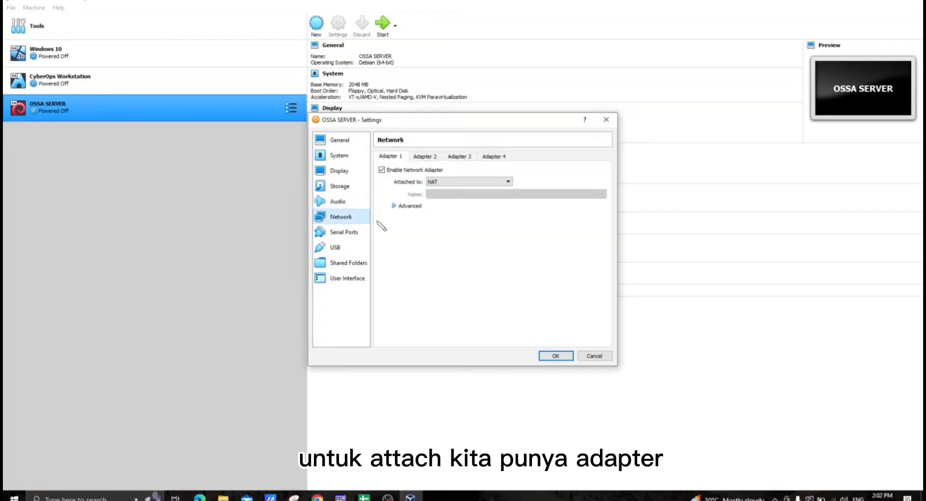
{"action": "left_click", "coordinate": [432, 183]}
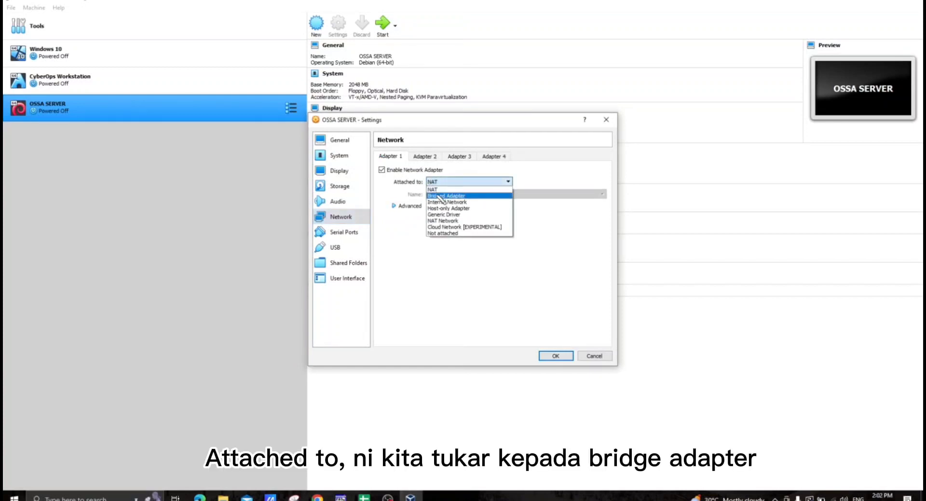
{"action": "left_click", "coordinate": [441, 198]}
{"action": "left_click", "coordinate": [438, 194]}
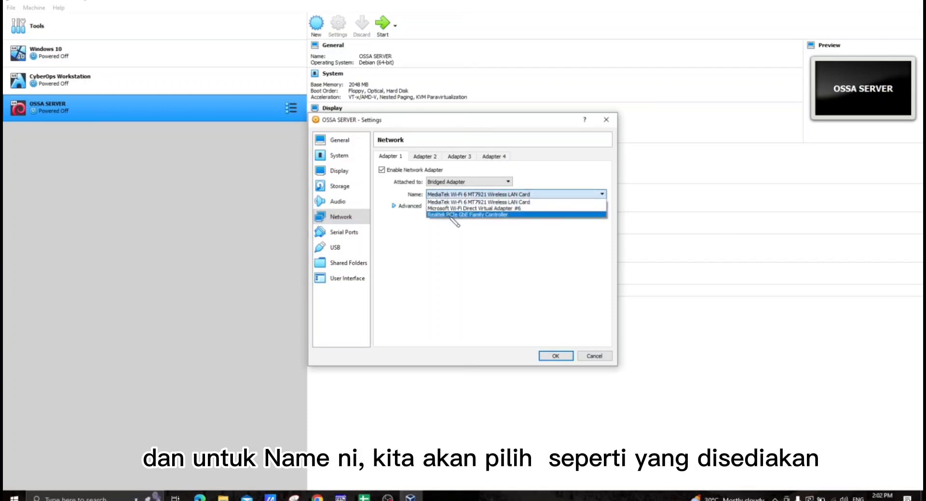
{"action": "left_click", "coordinate": [452, 202]}
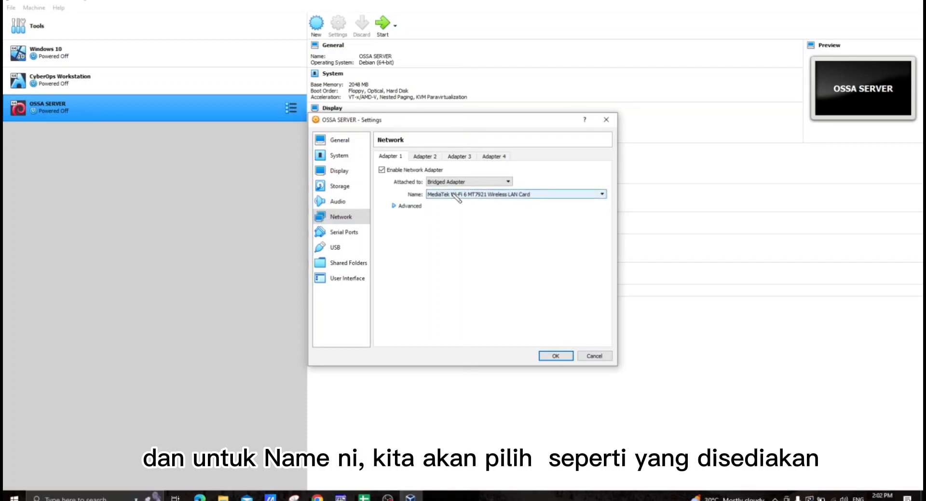
{"action": "left_click", "coordinate": [453, 194]}
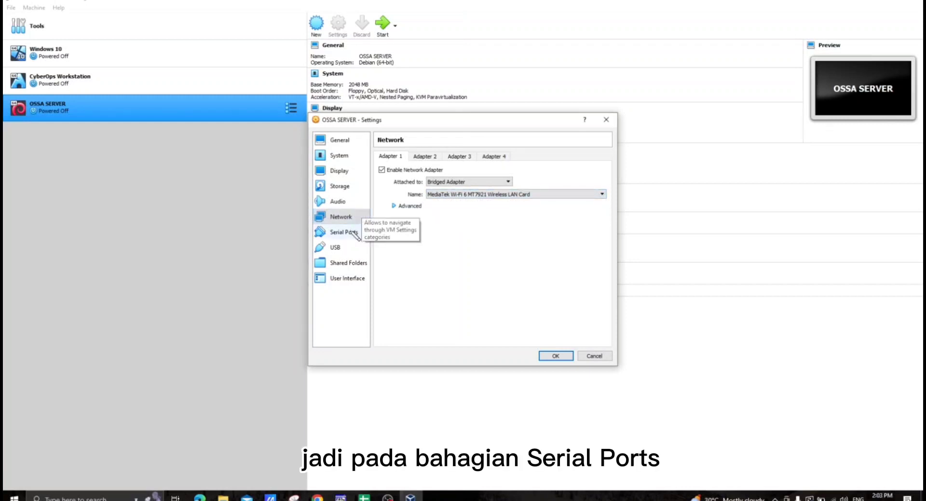
- Review the serial port, USB, shared folder and user interface settings, and save the machine's configuration
{"action": "left_click", "coordinate": [354, 231]}
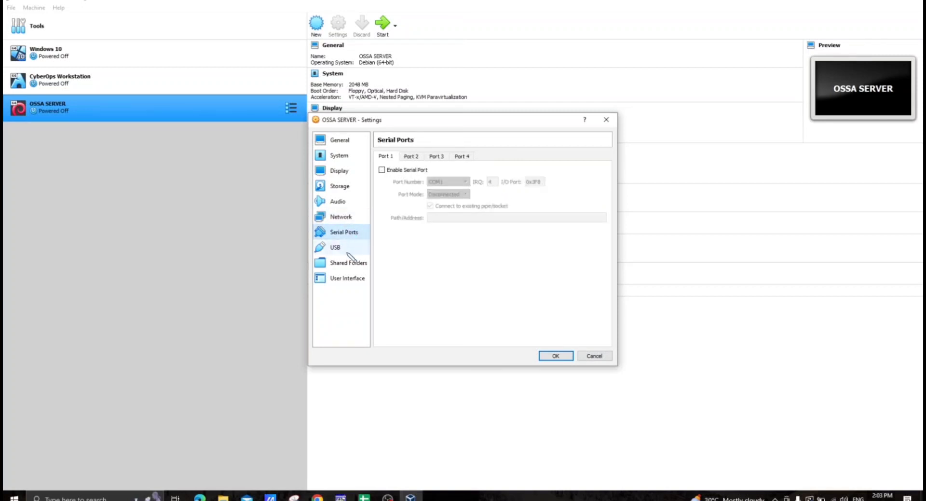
{"action": "left_click", "coordinate": [348, 252]}
{"action": "left_click", "coordinate": [352, 263]}
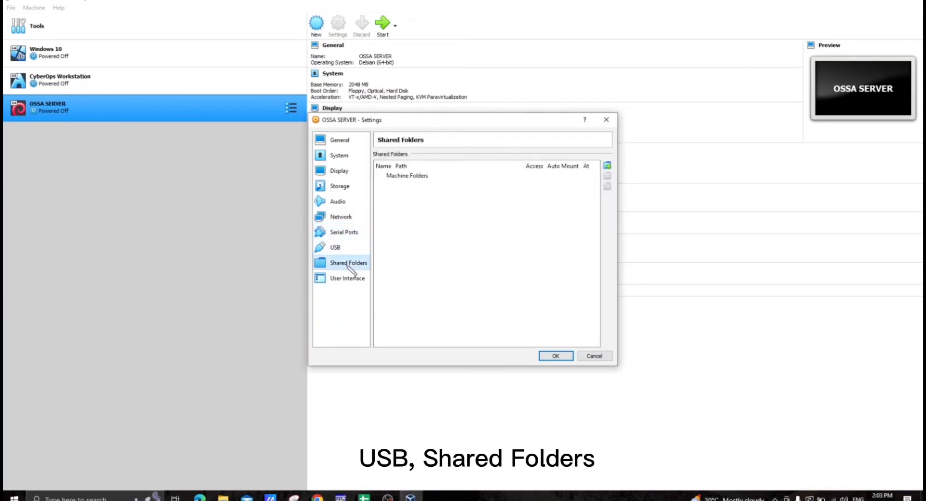
{"action": "left_click", "coordinate": [353, 279]}
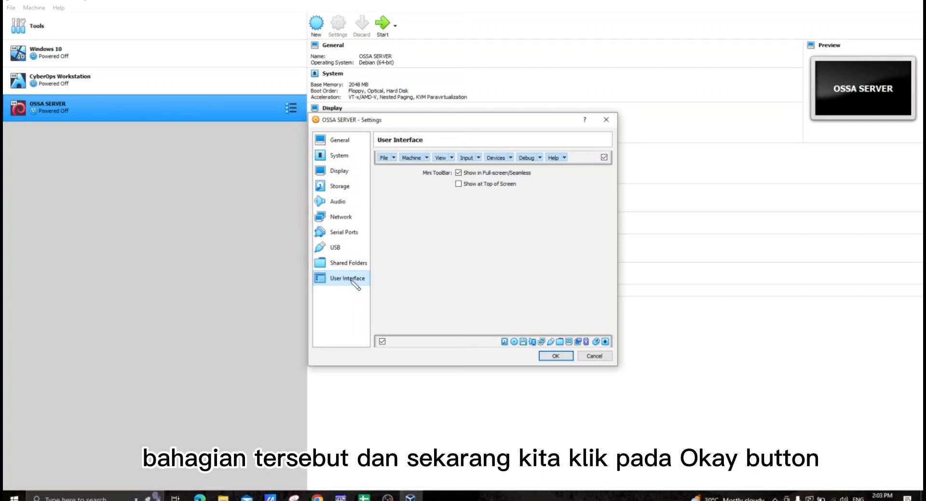
{"action": "left_click", "coordinate": [555, 356]}
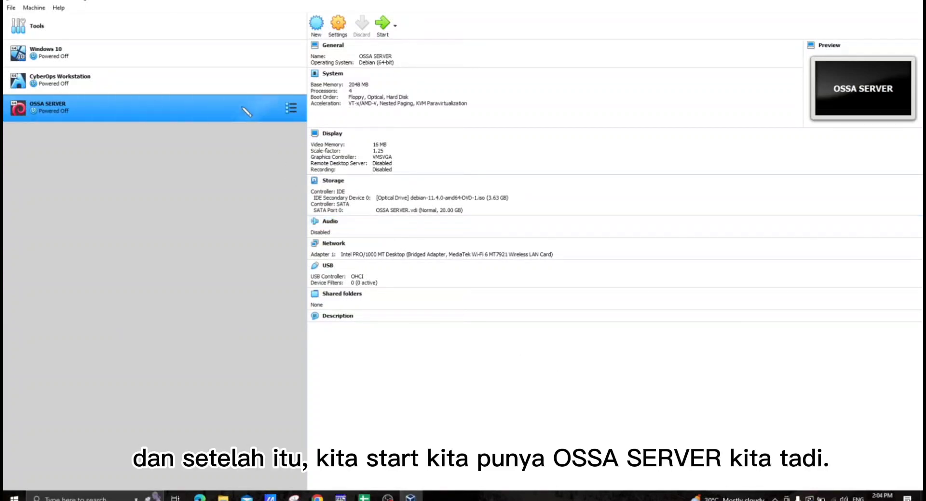
- Start the OSSA SERVER machine and launch the non-graphical Install option of the Debian installer
{"action": "left_click", "coordinate": [381, 26]}
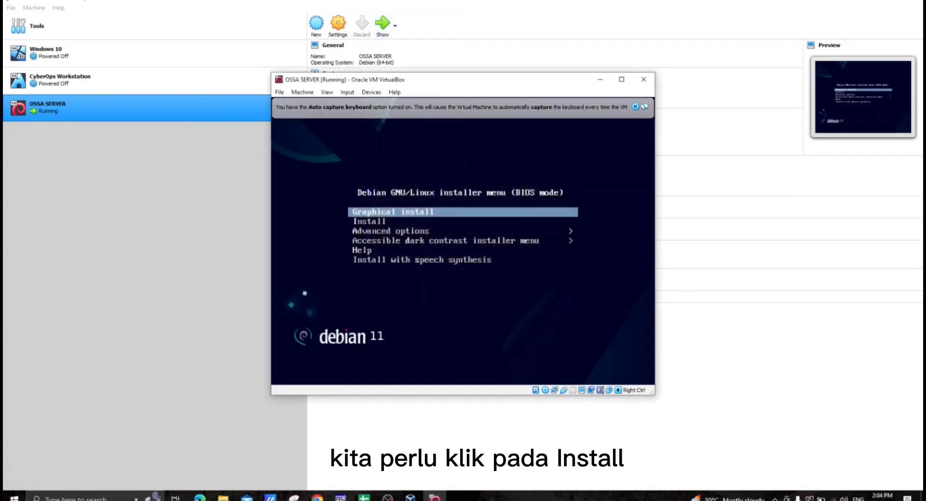
{"action": "left_click", "coordinate": [384, 221]}
{"action": "key", "text": "Down"}
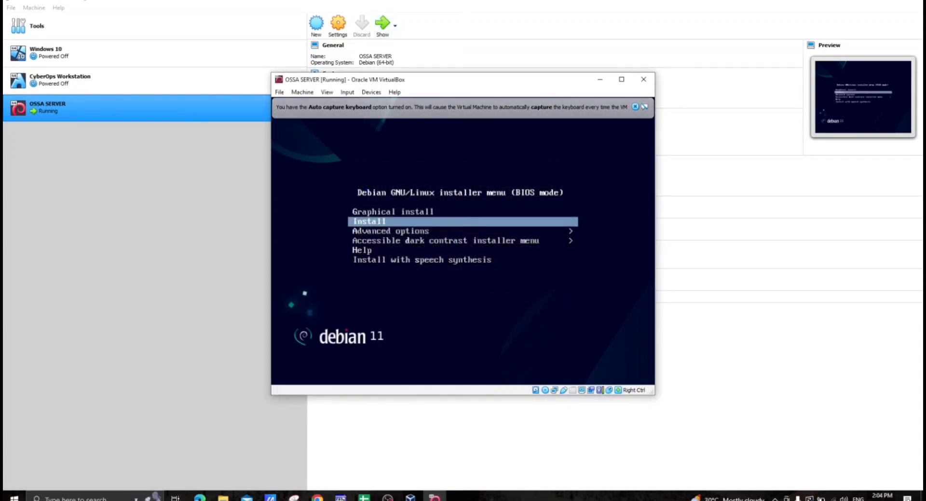
{"action": "key", "text": "Return"}
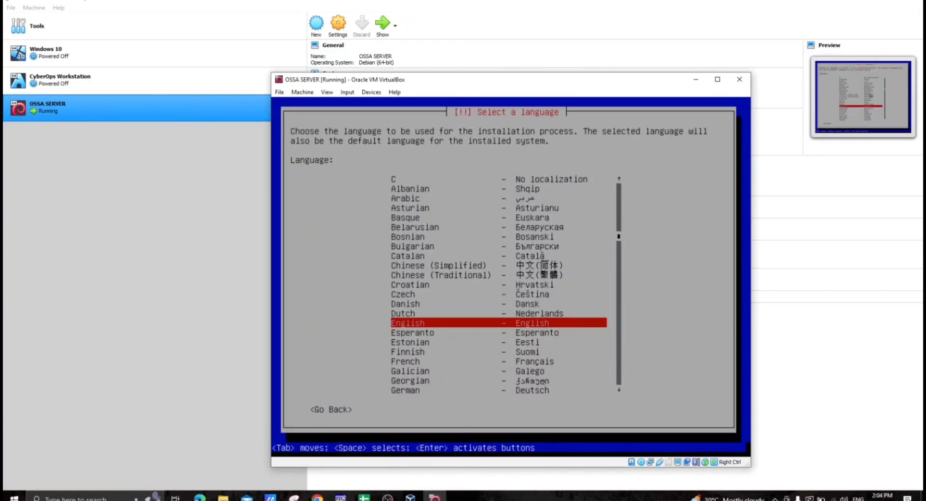
- Choose English as the installation language, and pick Asia as the region under the "other" locations
{"action": "key", "text": "Return"}
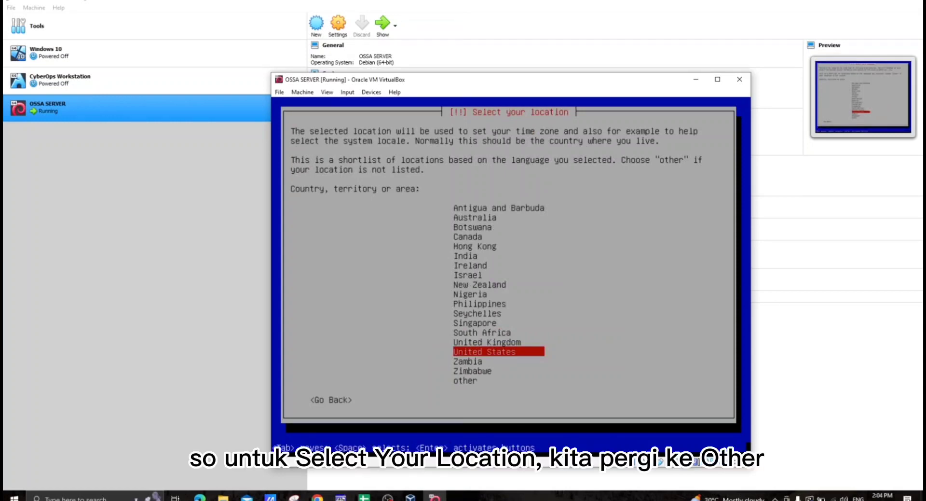
{"action": "key", "text": "Down"}
{"action": "key", "text": "Down"}
{"action": "key", "text": "Down"}
{"action": "key", "text": "Return"}
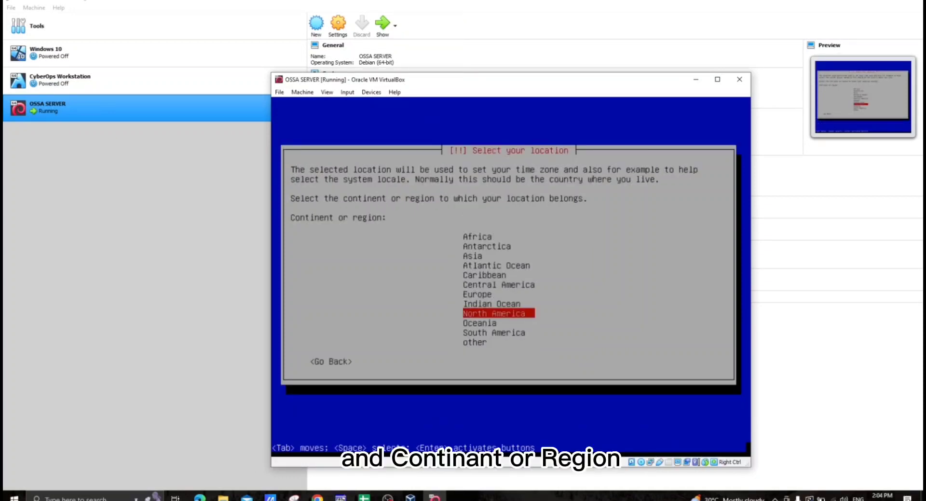
{"action": "key", "text": "Up"}
{"action": "key", "text": "Up"}
{"action": "key", "text": "Up"}
{"action": "key", "text": "Up"}
{"action": "key", "text": "Up"}
{"action": "key", "text": "Up"}
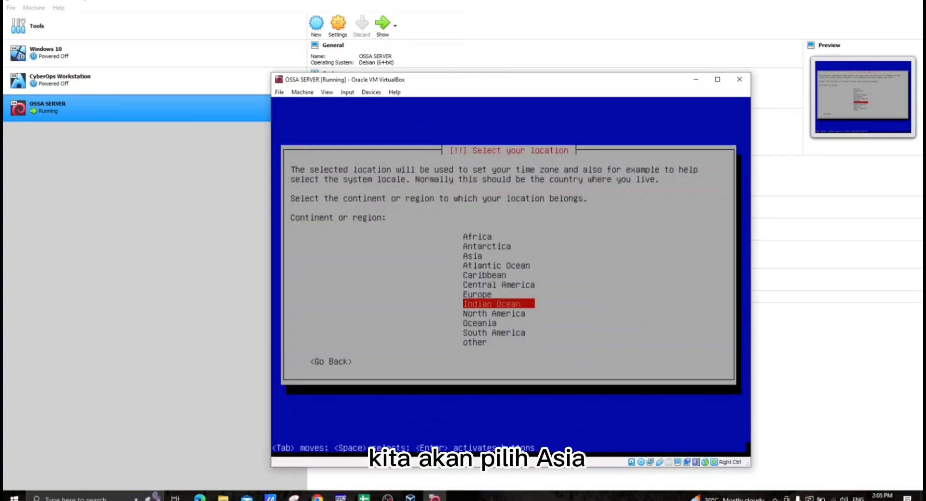
{"action": "key", "text": "Return"}
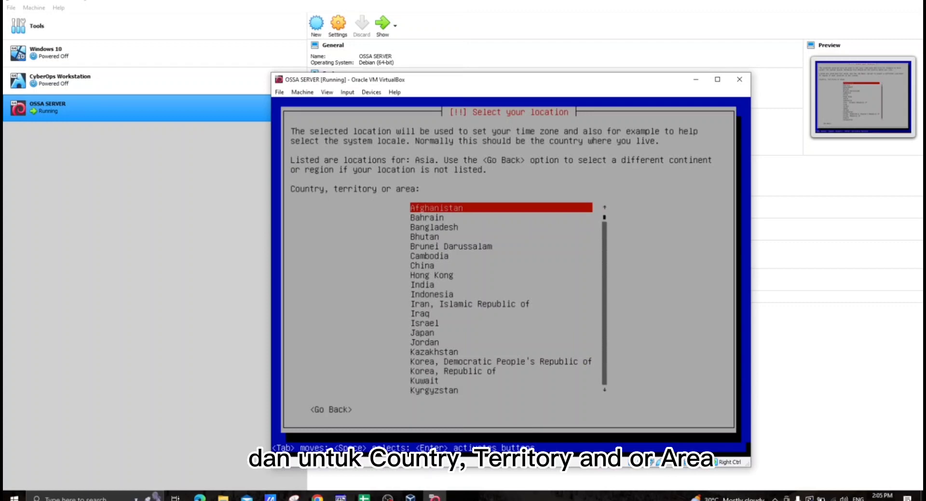
- Select Malaysia as the country for the system's location
{"action": "key", "text": "Down"}
{"action": "key", "text": "Down"}
{"action": "key", "text": "Down"}
{"action": "key", "text": "Down"}
{"action": "key", "text": "Down"}
{"action": "key", "text": "Down"}
{"action": "key", "text": "Down"}
{"action": "key", "text": "Down"}
{"action": "key", "text": "Down"}
{"action": "key", "text": "Down"}
{"action": "key", "text": "Down"}
{"action": "key", "text": "Down"}
{"action": "key", "text": "Down"}
{"action": "key", "text": "Down"}
{"action": "key", "text": "Down"}
{"action": "key", "text": "Down"}
{"action": "key", "text": "Down"}
{"action": "key", "text": "Down"}
{"action": "key", "text": "Down"}
{"action": "key", "text": "Down"}
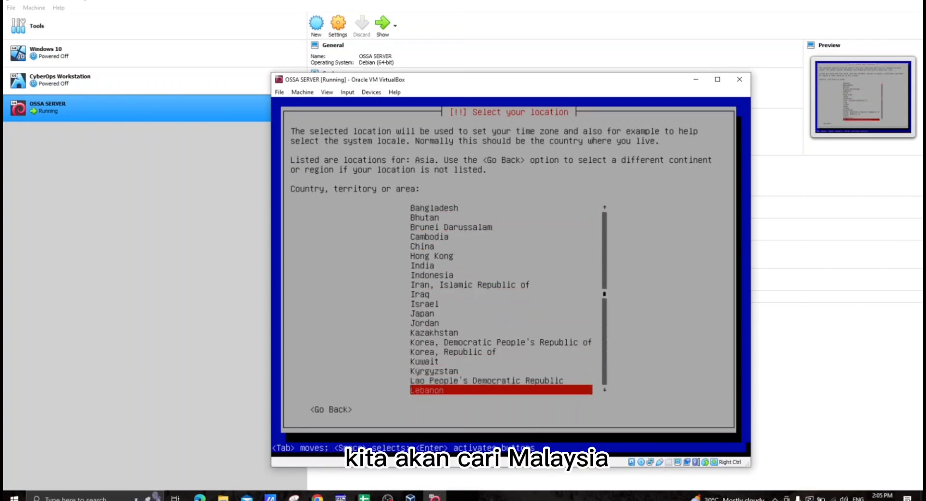
{"action": "key", "text": "Down"}
{"action": "key", "text": "Down"}
{"action": "key", "text": "Down"}
{"action": "key", "text": "Up"}
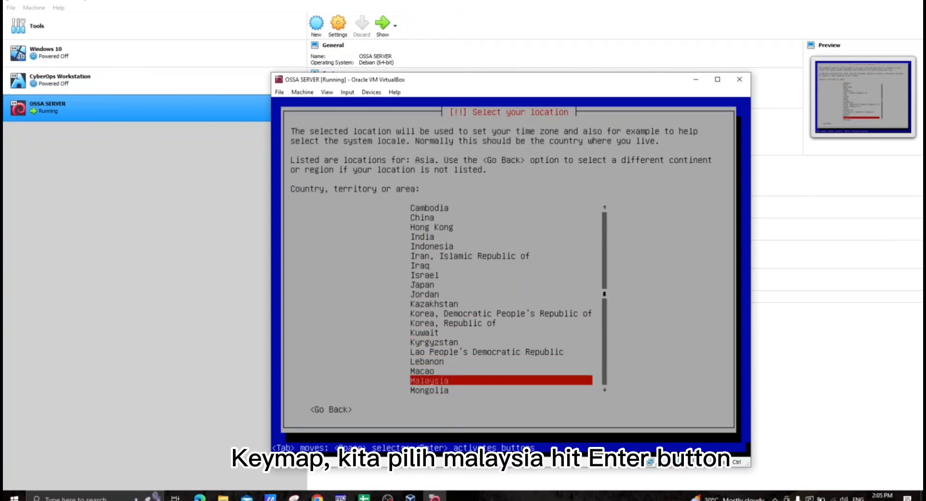
{"action": "key", "text": "Return"}
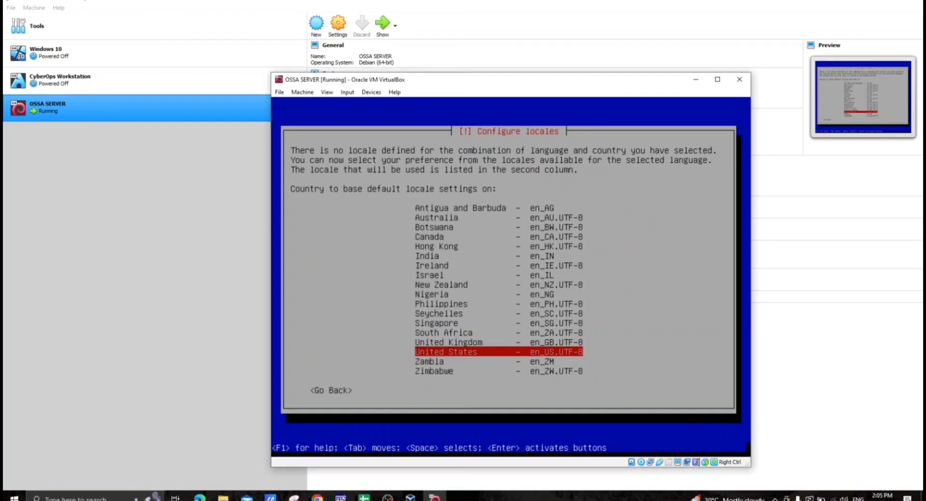
- Base the default locale on United States (en_US.UTF-8) and choose the American English keymap
{"action": "key", "text": "Up"}
{"action": "key", "text": "Up"}
{"action": "key", "text": "Up"}
{"action": "key", "text": "Up"}
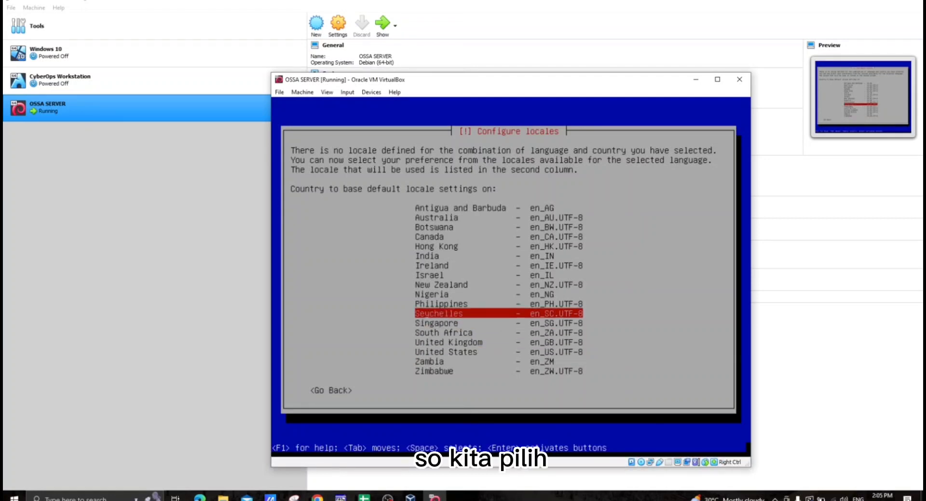
{"action": "key", "text": "Down"}
{"action": "key", "text": "Down"}
{"action": "key", "text": "Down"}
{"action": "key", "text": "Down"}
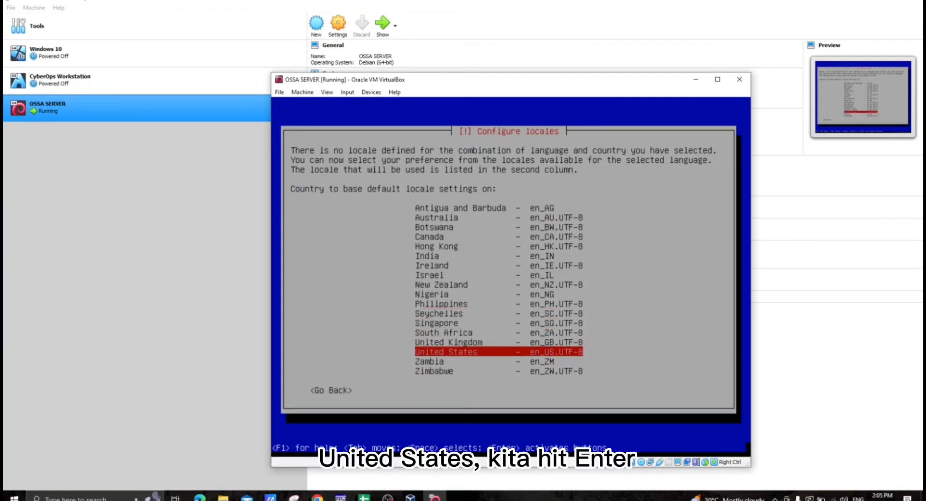
{"action": "key", "text": "Return"}
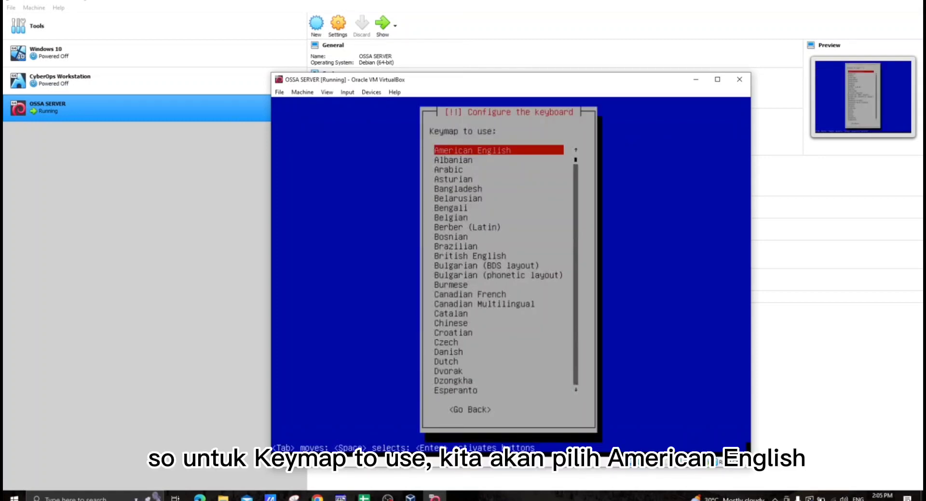
{"action": "key", "text": "Return"}
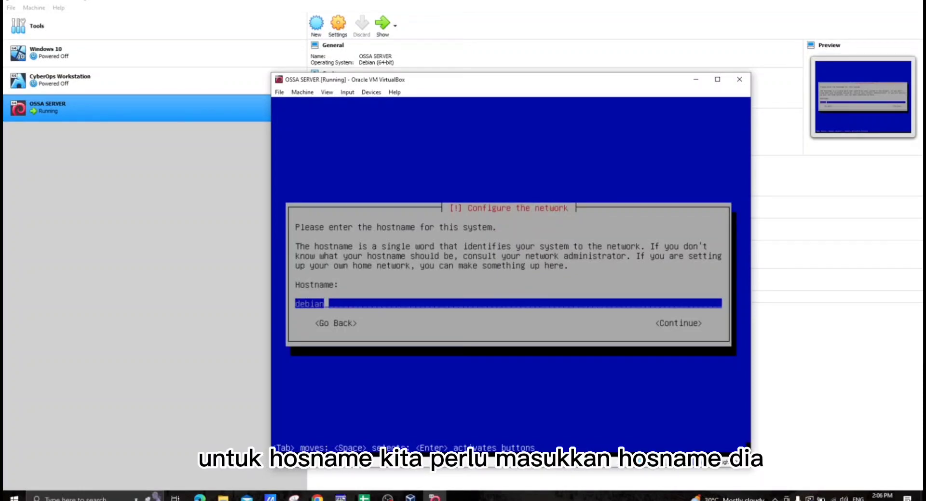
- Set the system's hostname to debian-ossa and continue to the domain name
{"action": "key", "text": "BackSpace"}
{"action": "key", "text": "BackSpace"}
{"action": "key", "text": "BackSpace"}
{"action": "key", "text": "BackSpace"}
{"action": "key", "text": "BackSpace"}
{"action": "type", "text": "ebian"}
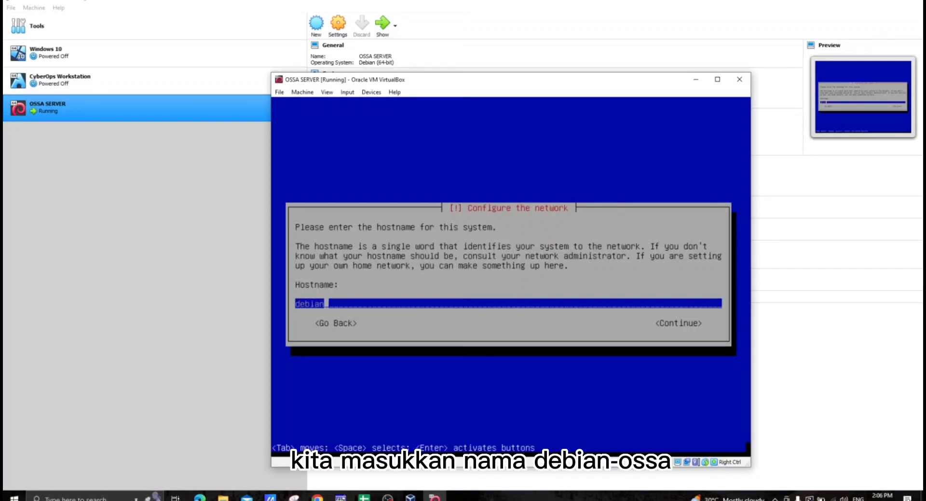
{"action": "type", "text": "-ossa"}
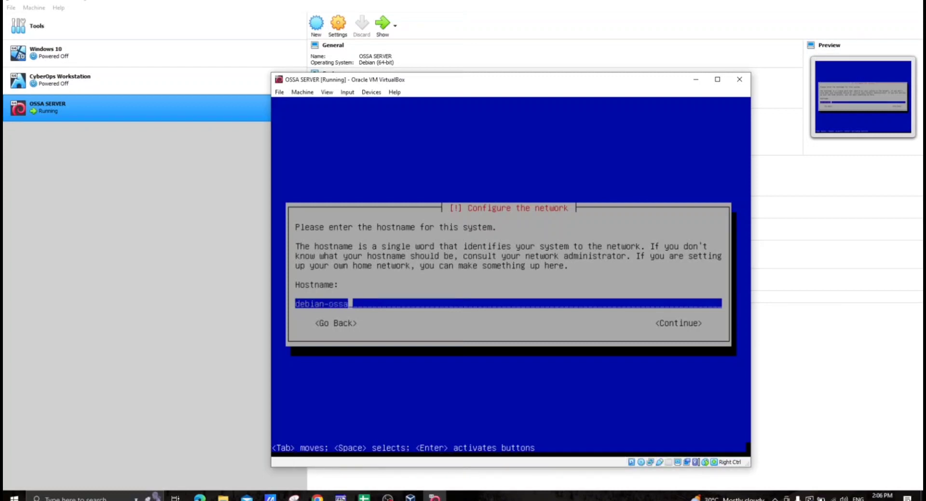
{"action": "key", "text": "Tab"}
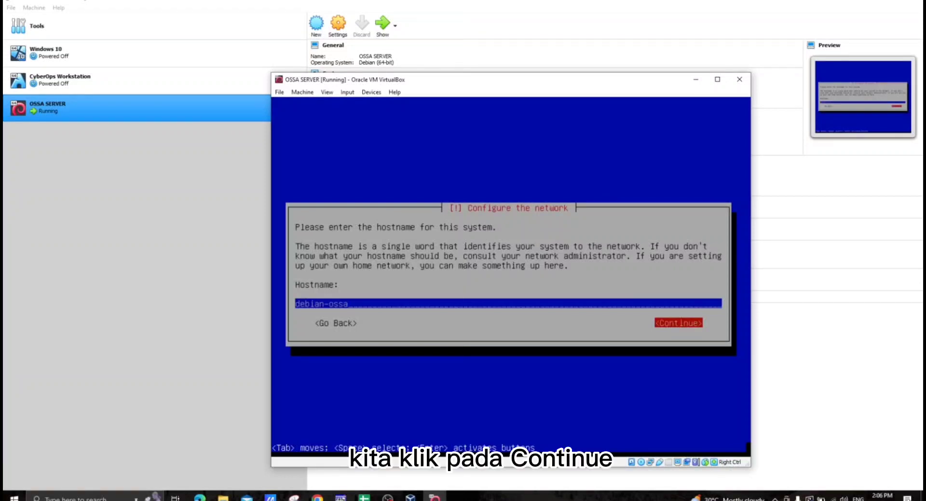
{"action": "key", "text": "Return"}
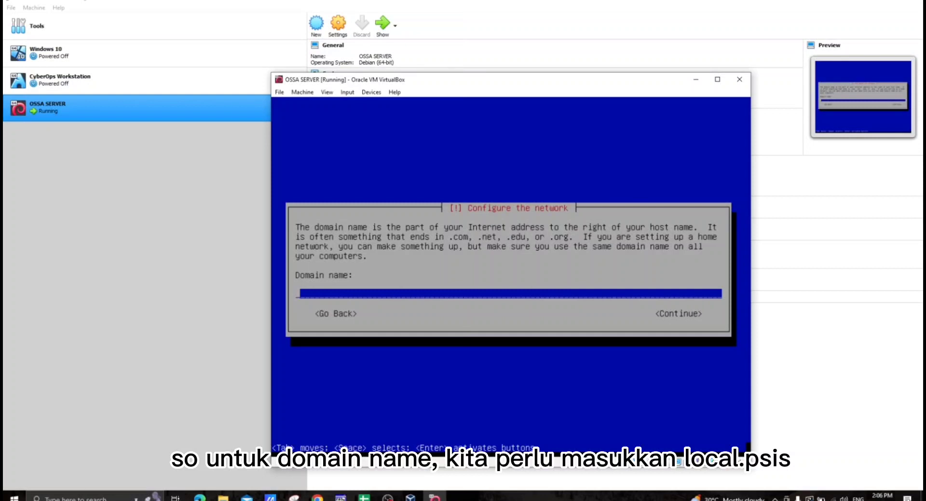
- Set the network domain name to local.psis and continue to the user and password setup
{"action": "type", "text": "local.psis"}
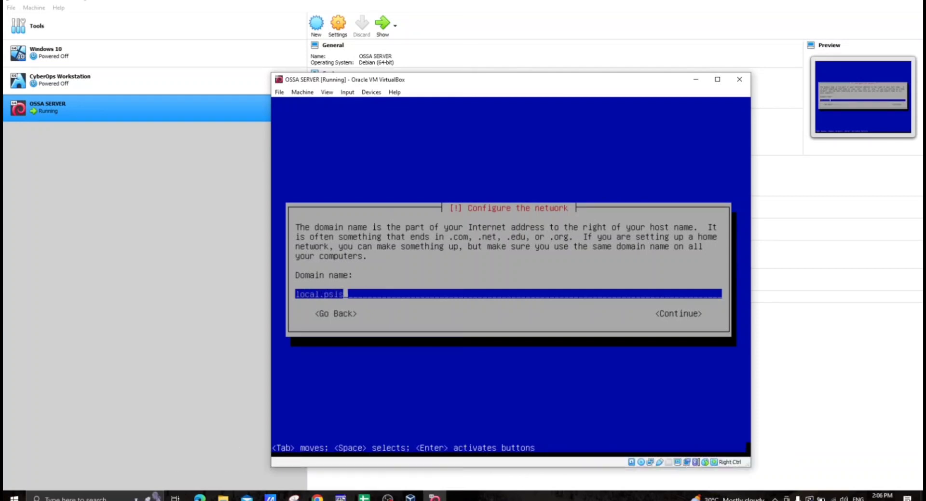
{"action": "key", "text": "Tab"}
{"action": "key", "text": "Return"}
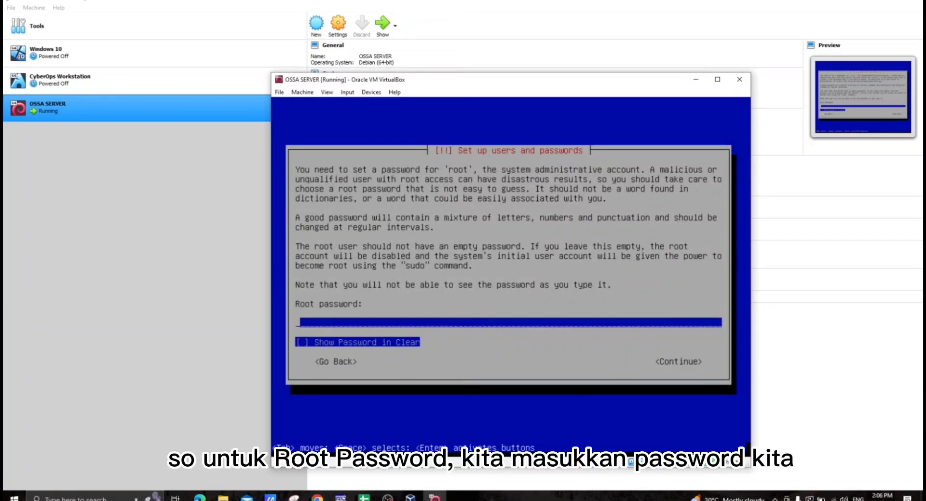
- Enter the root password, show it in clear text, and continue to its verification
{"action": "type", "text": "*ssa12"}
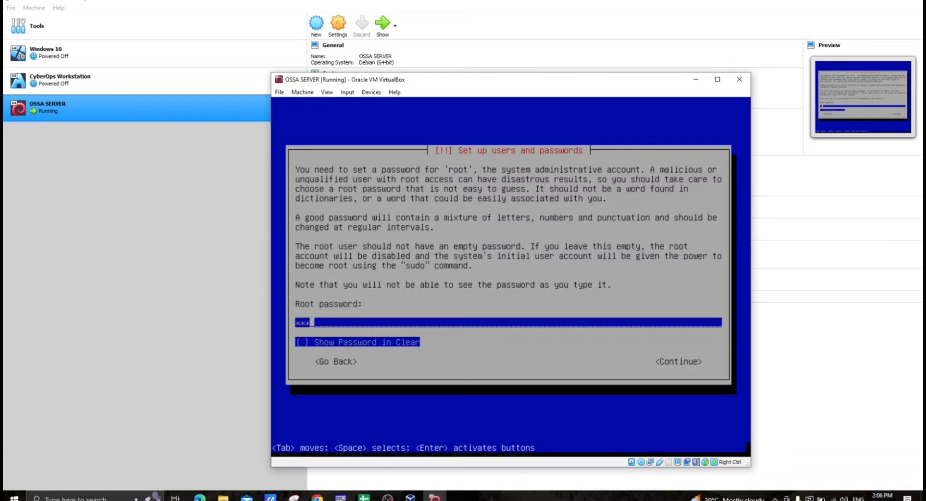
{"action": "type", "text": "3"}
{"action": "key", "text": "Tab"}
{"action": "key", "text": "space"}
{"action": "key", "text": "Tab"}
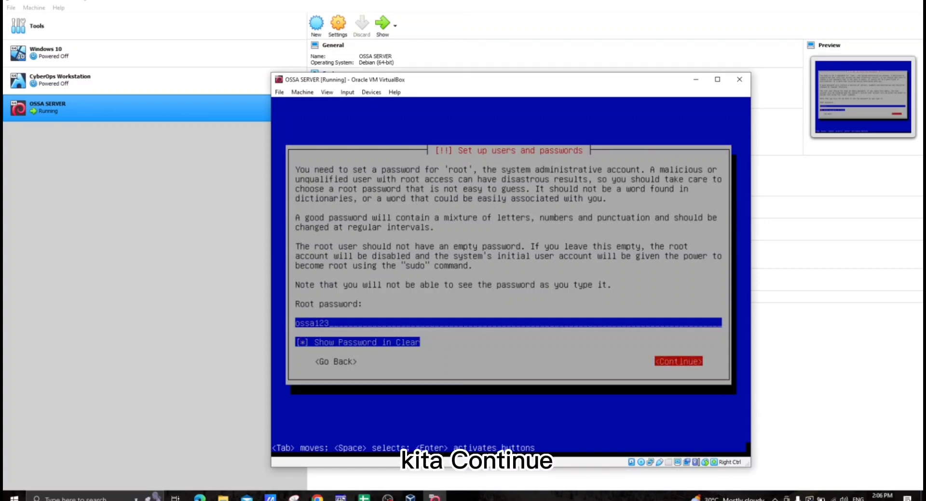
{"action": "key", "text": "Return"}
- Re-enter the root password to verify it, with the password shown in clear, and continue to the new user account
{"action": "type", "text": "ossa1"}
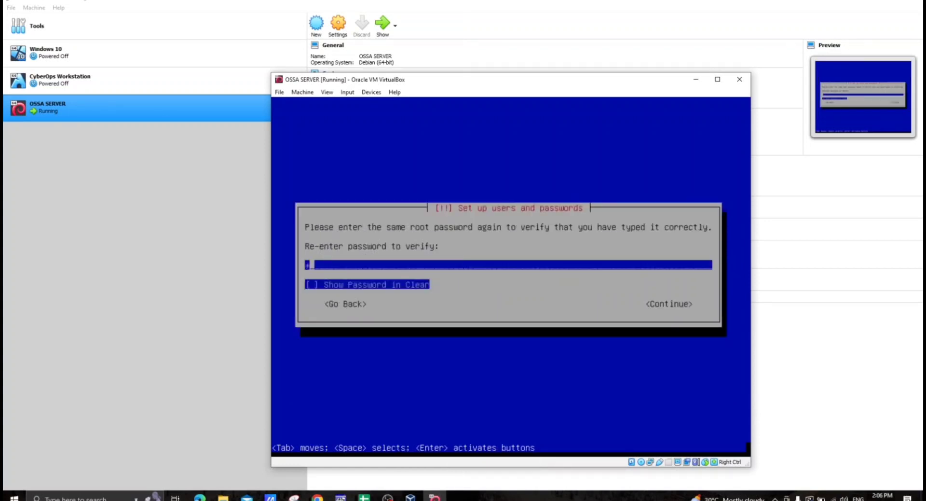
{"action": "type", "text": "23"}
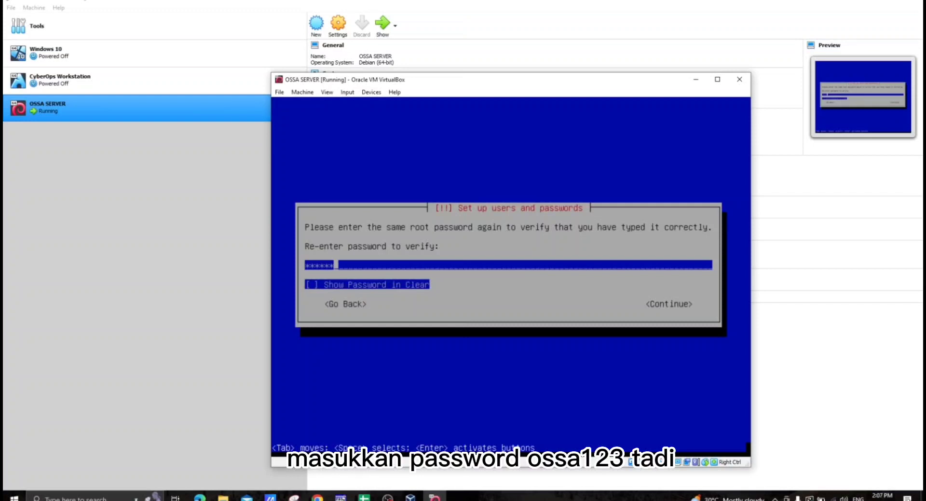
{"action": "key", "text": "Tab"}
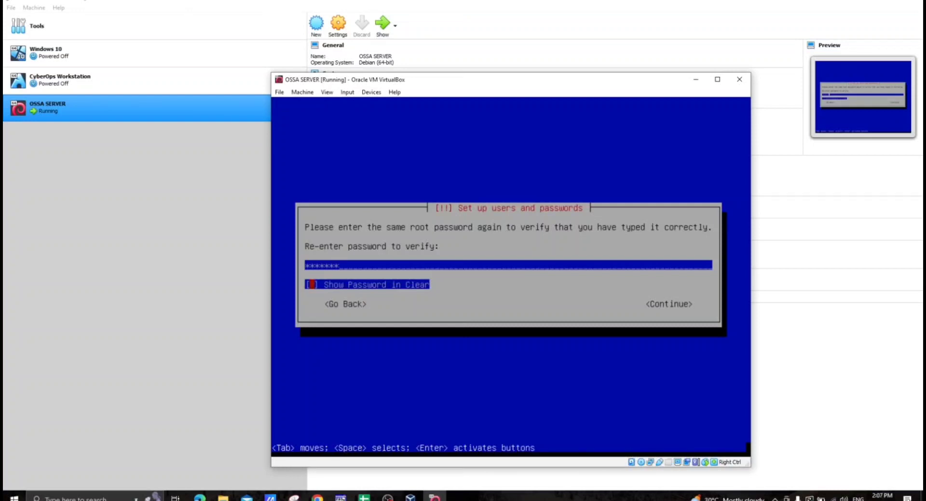
{"action": "key", "text": "space"}
{"action": "key", "text": "Tab"}
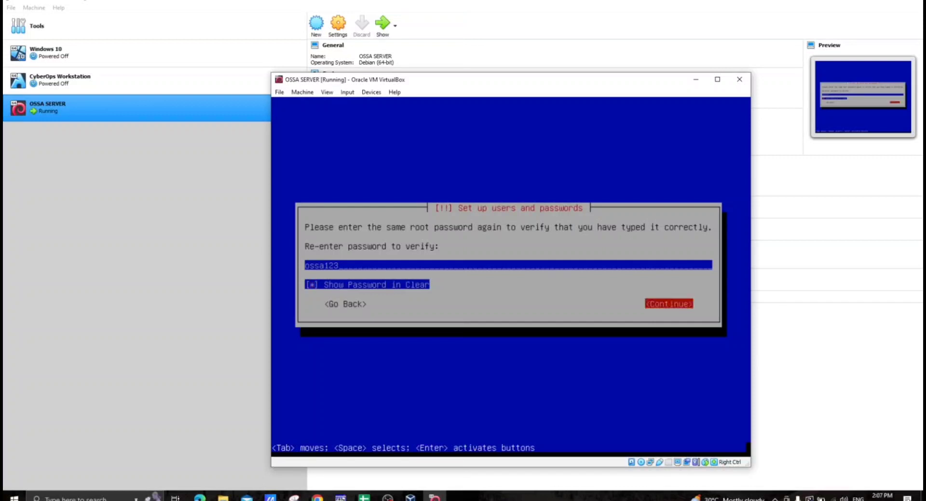
{"action": "key", "text": "Return"}
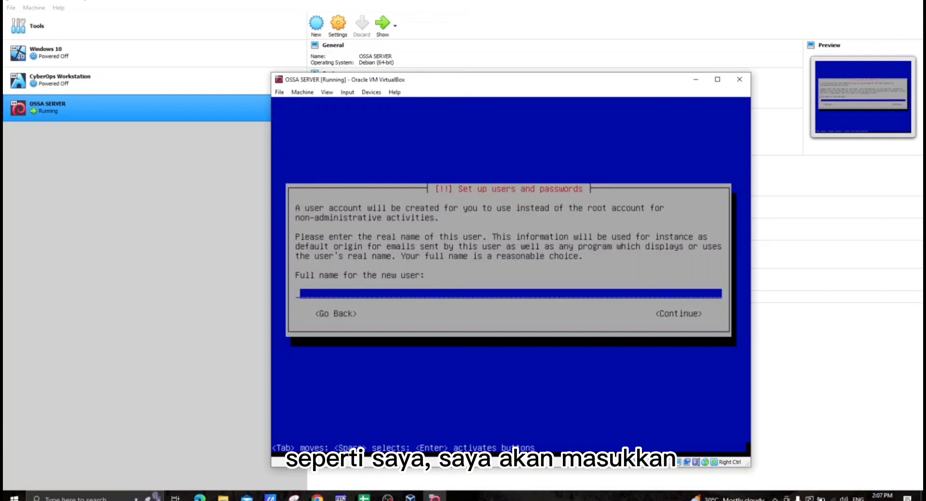
- Enter the new user's full name and accept the suggested username for the account
{"action": "type", "text": "a"}
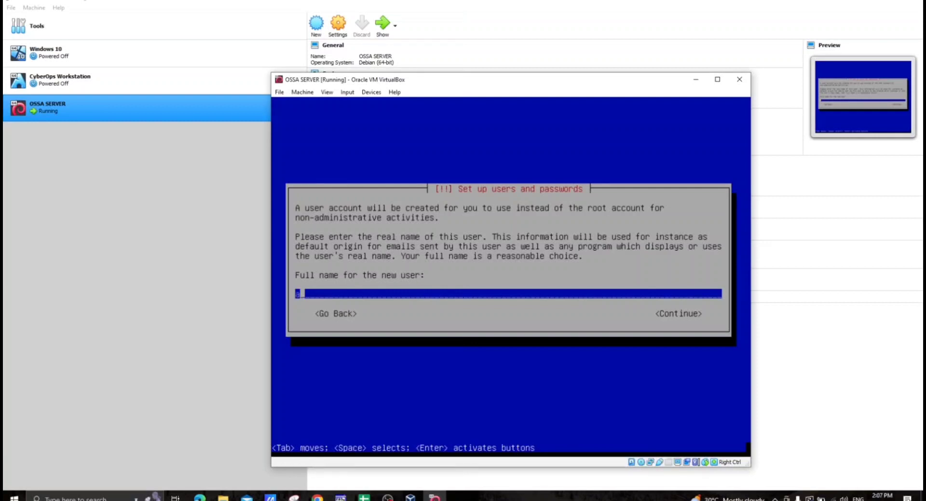
{"action": "type", "text": "nigF1064"}
{"action": "key", "text": "Tab"}
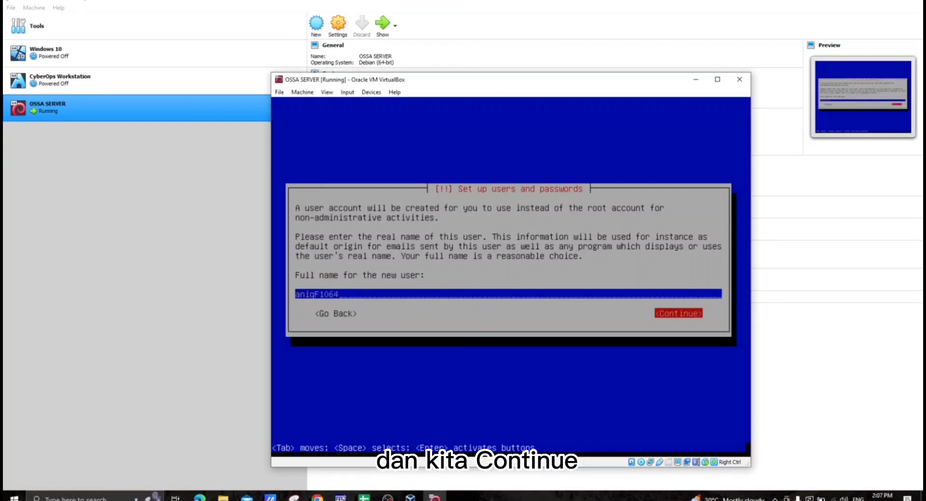
{"action": "key", "text": "Return"}
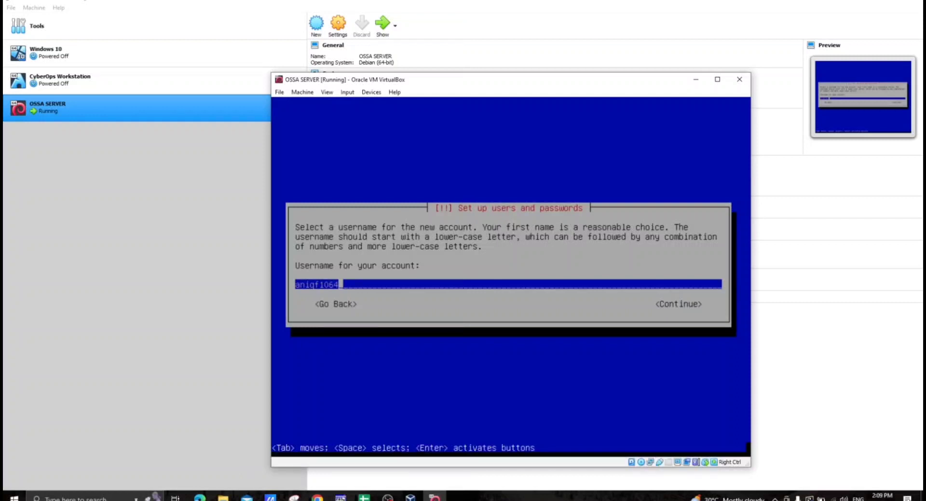
{"action": "key", "text": "Tab"}
{"action": "key", "text": "Return"}
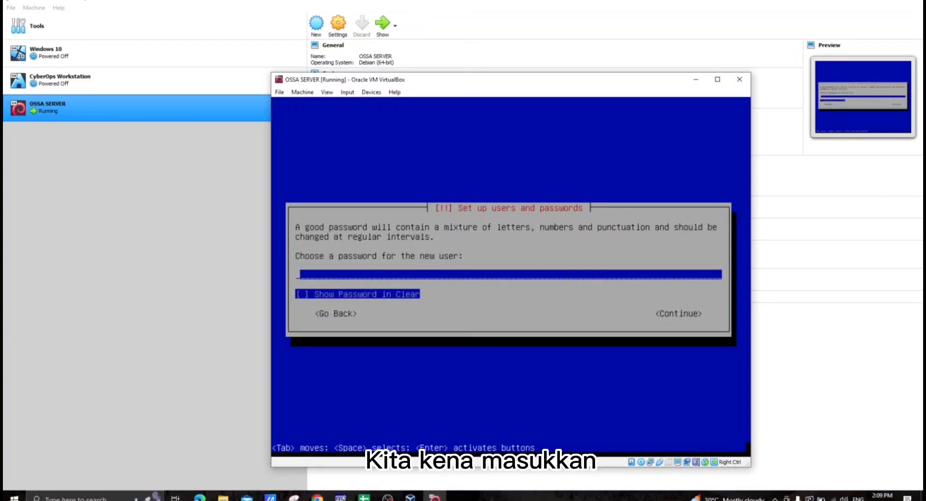
- Enter the new user's account password, show it in clear text, and continue to its verification
{"action": "type", "text": "ossa12"}
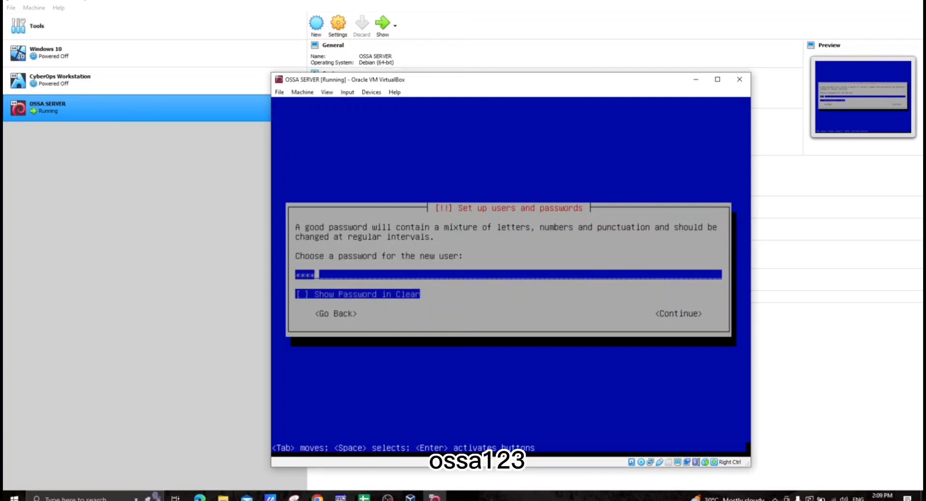
{"action": "type", "text": "3"}
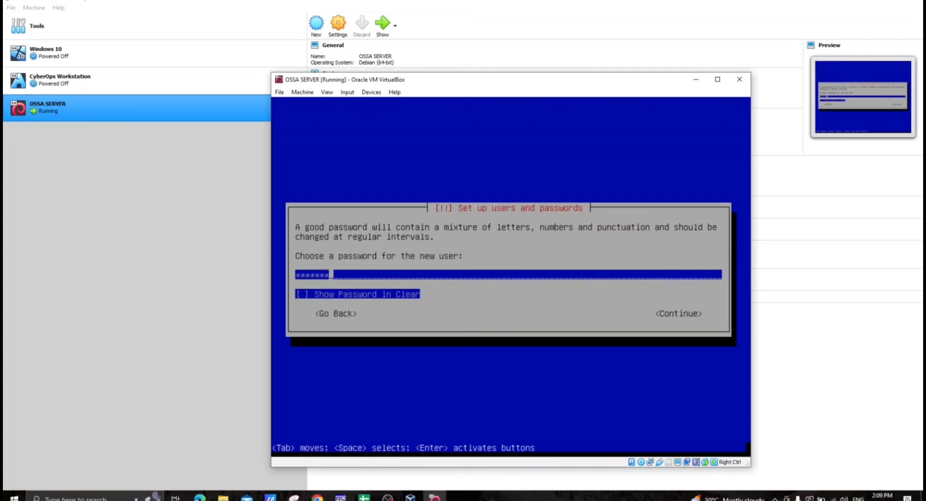
{"action": "key", "text": "Tab"}
{"action": "key", "text": "space"}
{"action": "key", "text": "Tab"}
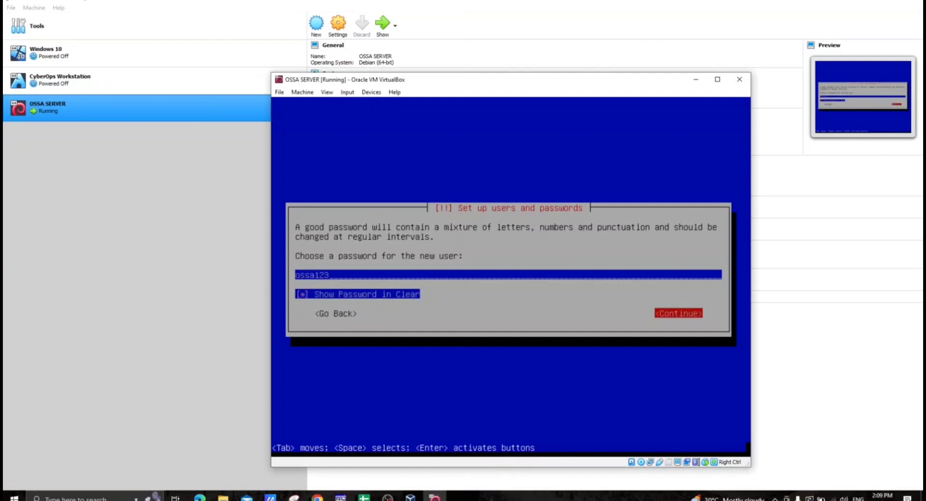
{"action": "key", "text": "Return"}
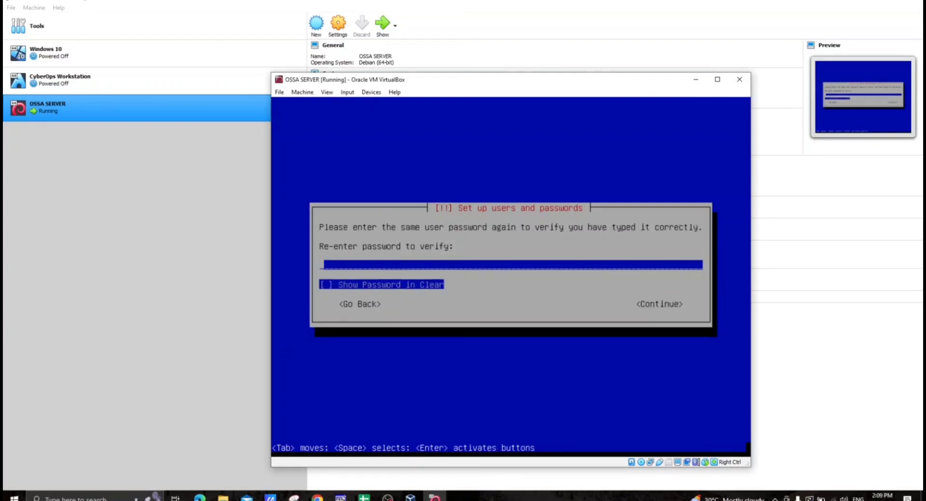
- Re-enter the new user's password to verify it, with the password shown in clear, and continue to disk partitioning
{"action": "type", "text": "ossa"}
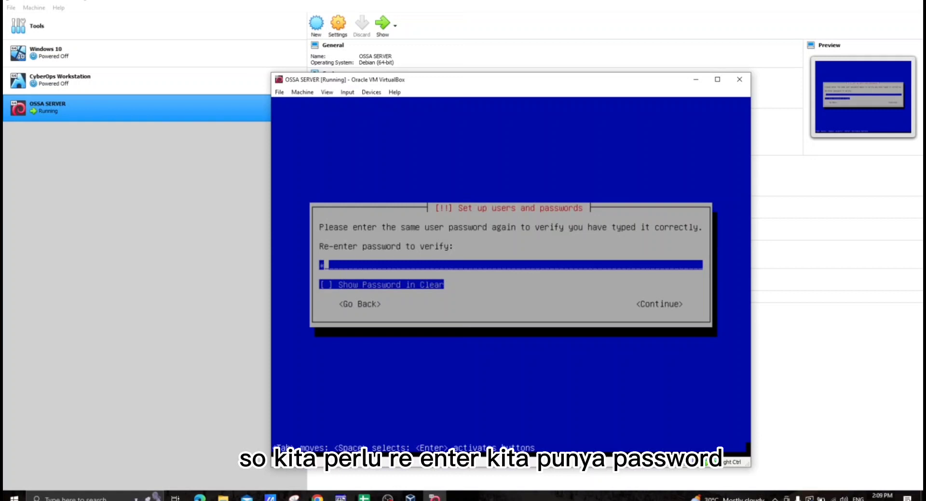
{"action": "type", "text": "***"}
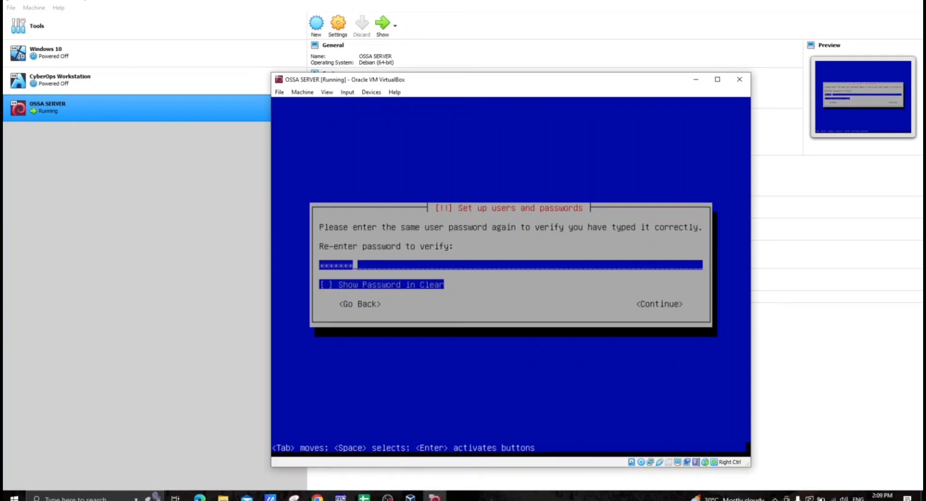
{"action": "key", "text": "Tab"}
{"action": "key", "text": "space"}
{"action": "key", "text": "Tab"}
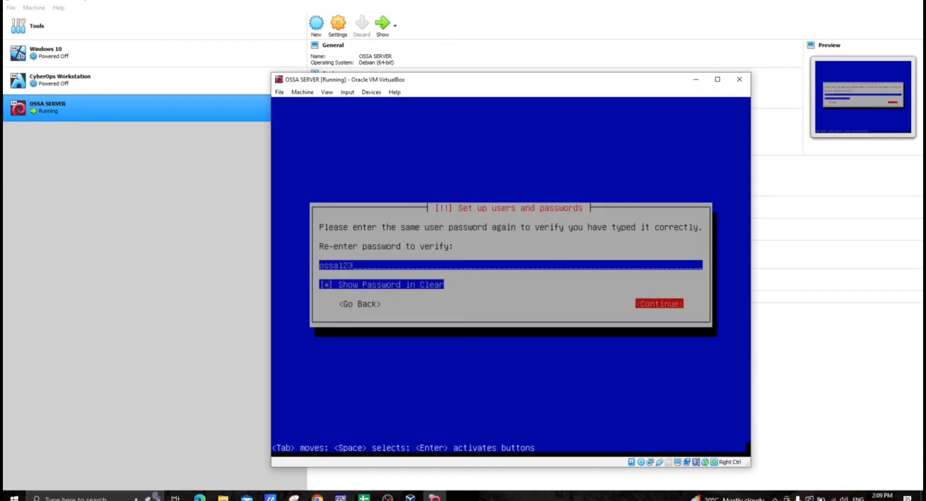
{"action": "key", "text": "Return"}
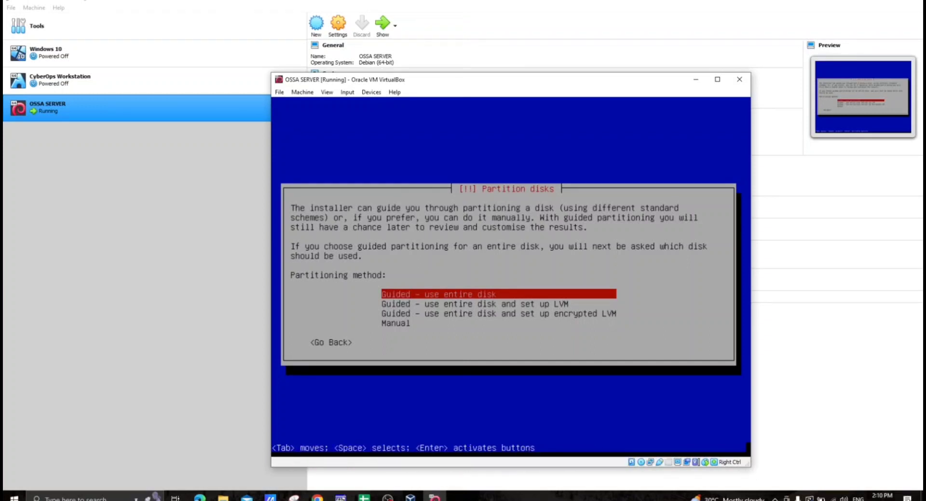
- Partition the entire SCSI3 (sda) VBOX HARDDISK with the guided method, keeping all files in one partition
{"action": "key", "text": "Return"}
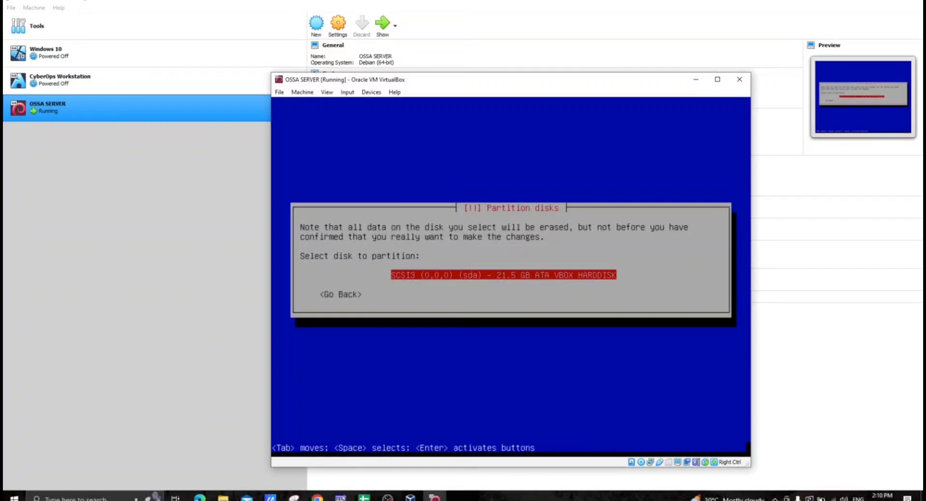
{"action": "key", "text": "Return"}
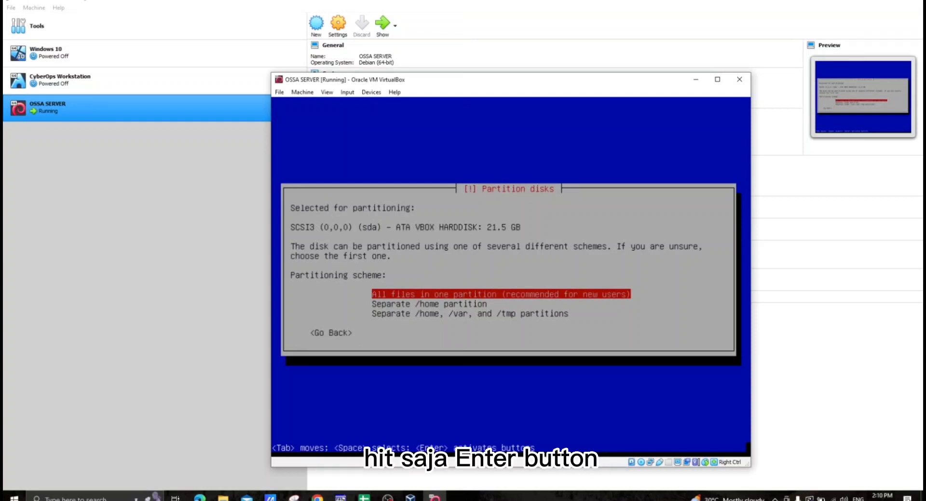
{"action": "key", "text": "Return"}
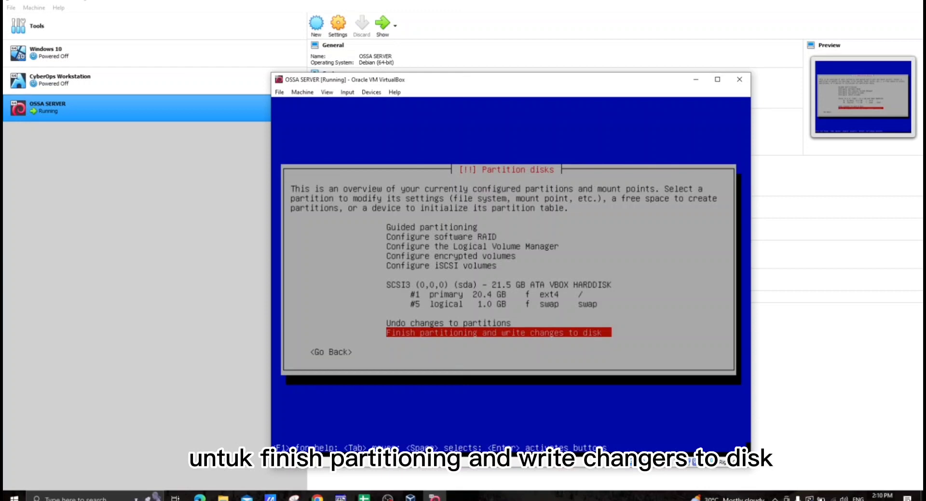
- Finish partitioning and agree to write the changes to the disk
{"action": "key", "text": "Return"}
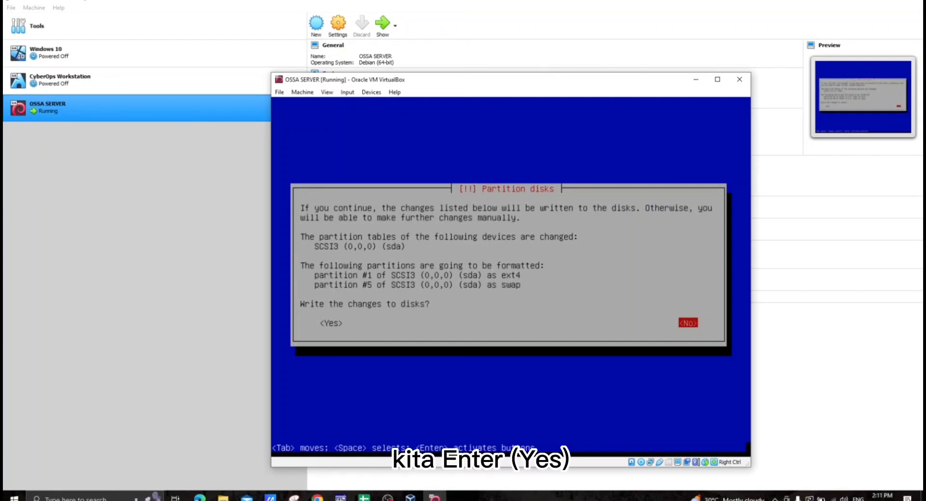
{"action": "key", "text": "Left"}
{"action": "key", "text": "Return"}
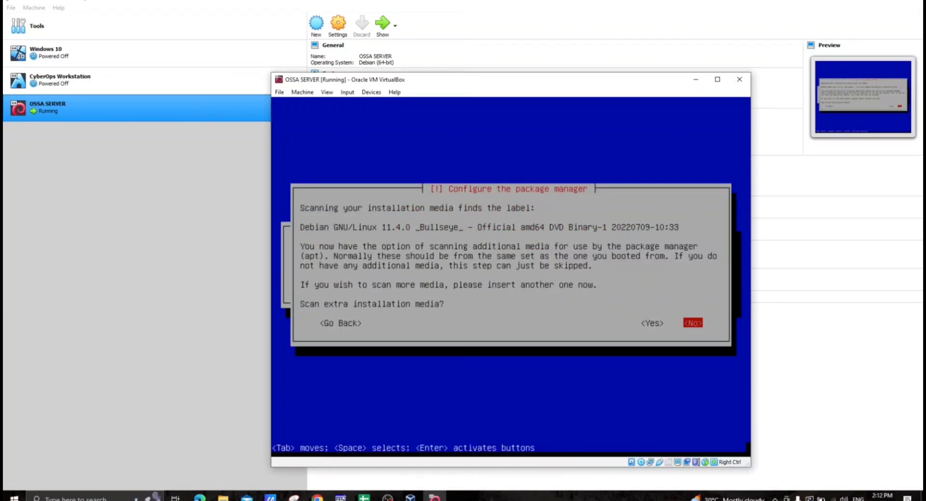
- Decline scanning extra installation media for the package manager
{"action": "key", "text": "Left"}
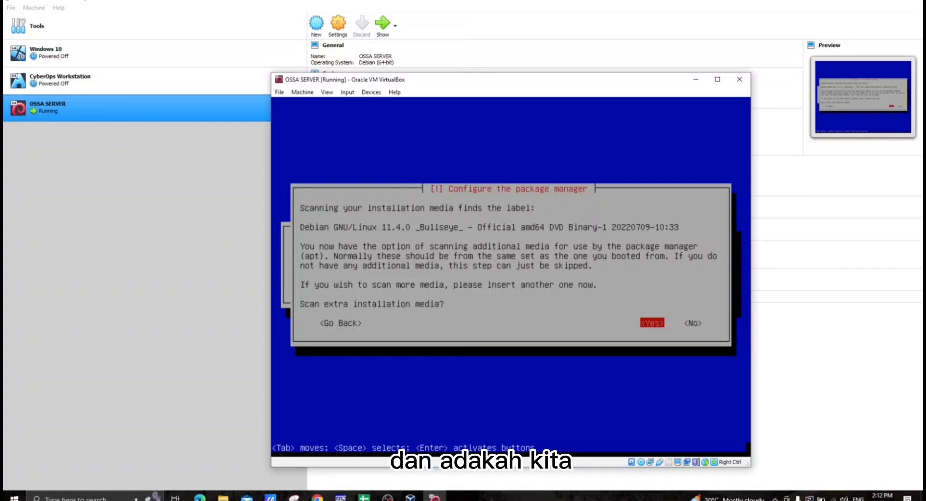
{"action": "key", "text": "Right"}
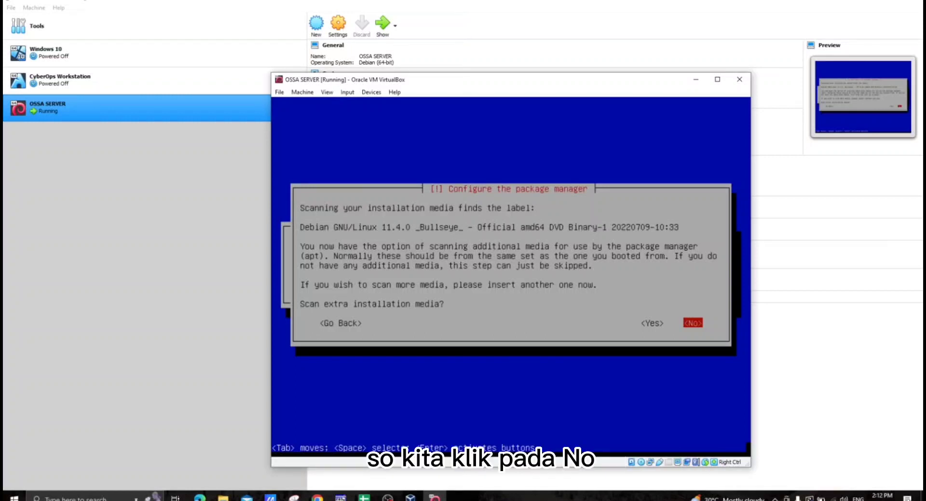
{"action": "key", "text": "Return"}
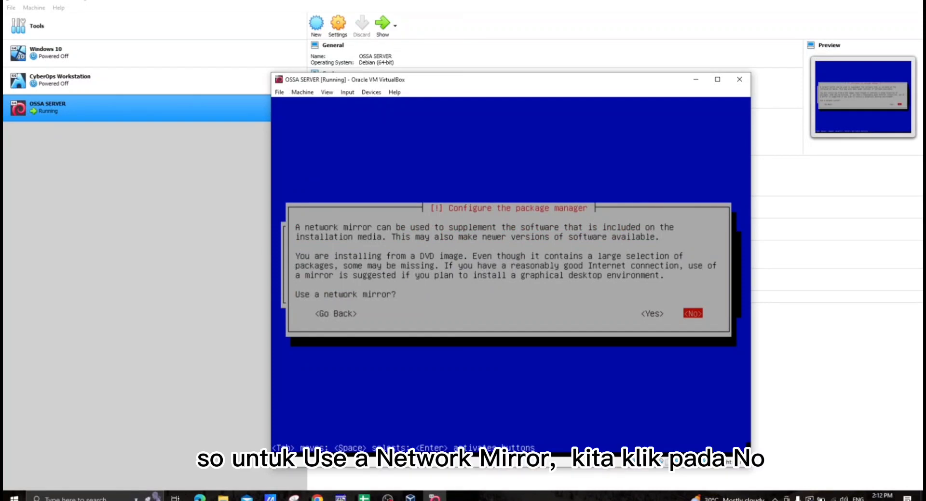
- Decline using a network mirror and taking part in the package usage survey
{"action": "key", "text": "Return"}
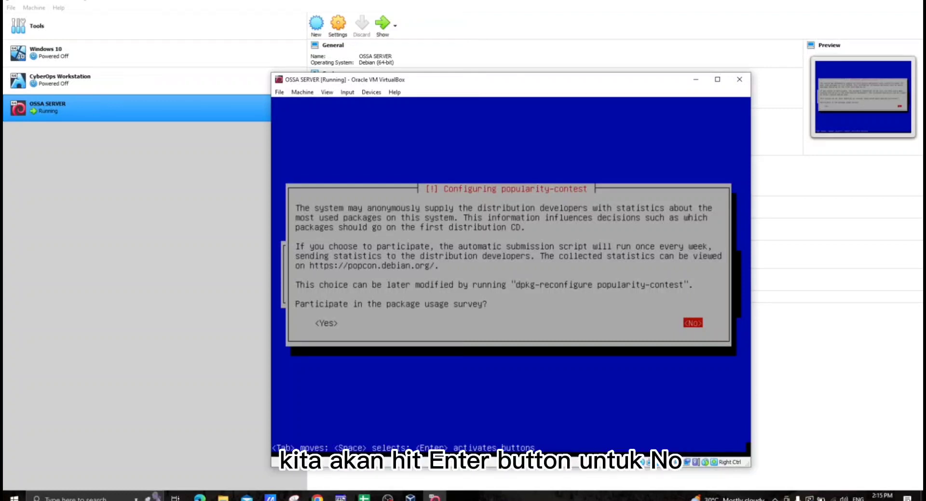
{"action": "key", "text": "Return"}
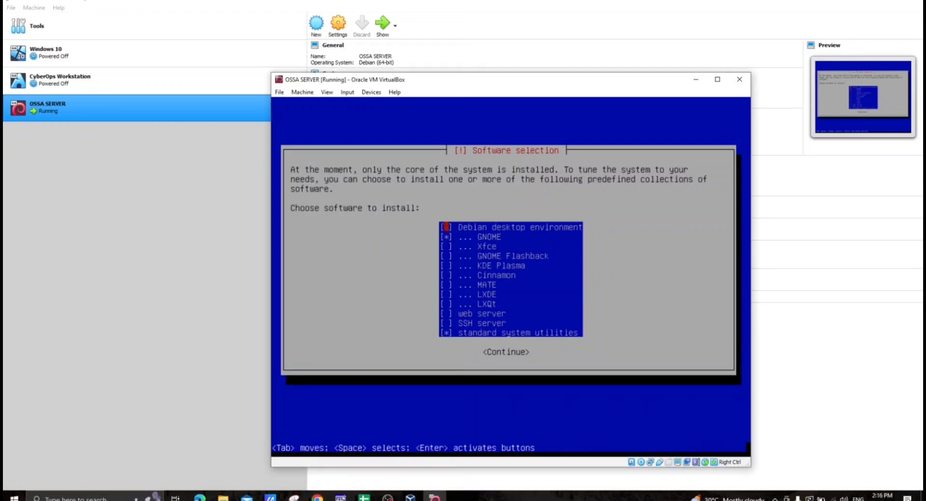
- Deselect Debian desktop environment and GNOME, select SSH server alongside standard system utilities, and install the chosen software
{"action": "key", "text": "Down"}
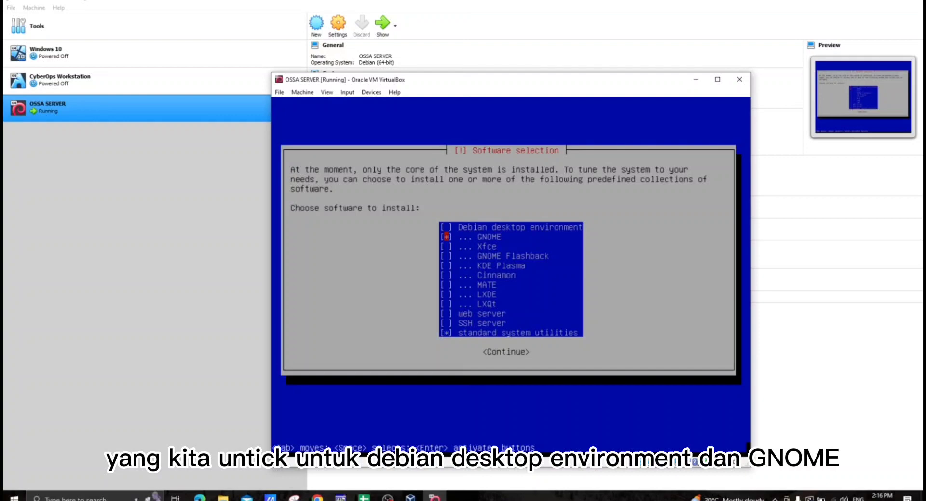
{"action": "key", "text": "Down"}
{"action": "key", "text": "Down"}
{"action": "key", "text": "Down"}
{"action": "key", "text": "Down"}
{"action": "key", "text": "Down"}
{"action": "key", "text": "Down"}
{"action": "key", "text": "Down"}
{"action": "key", "text": "Down"}
{"action": "key", "text": "Down"}
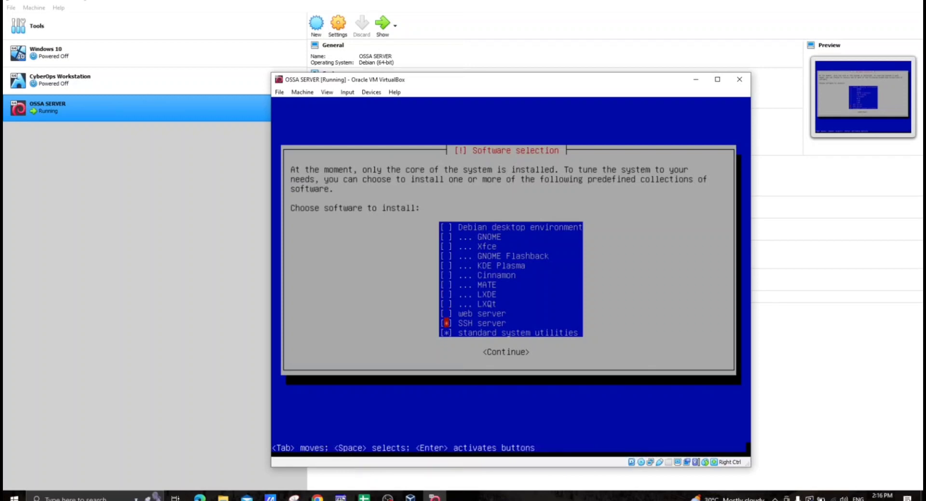
{"action": "key", "text": "Down"}
{"action": "key", "text": "Tab"}
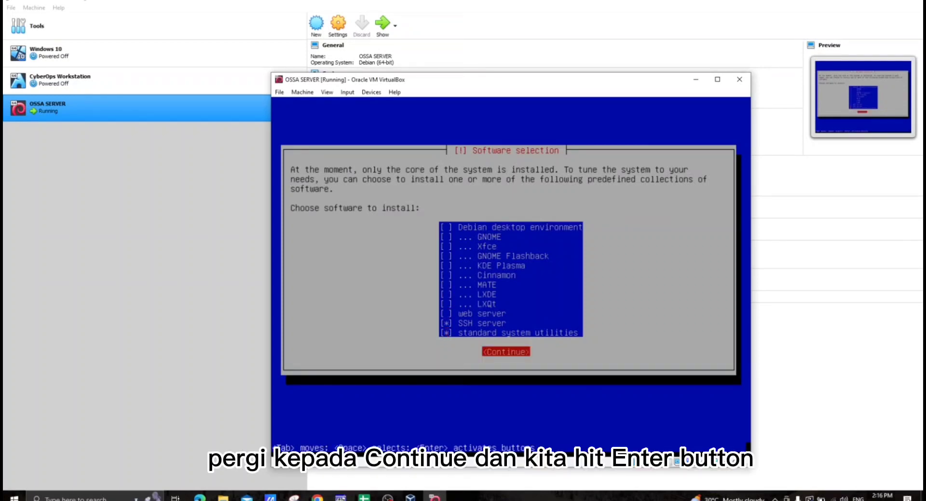
{"action": "key", "text": "Return"}
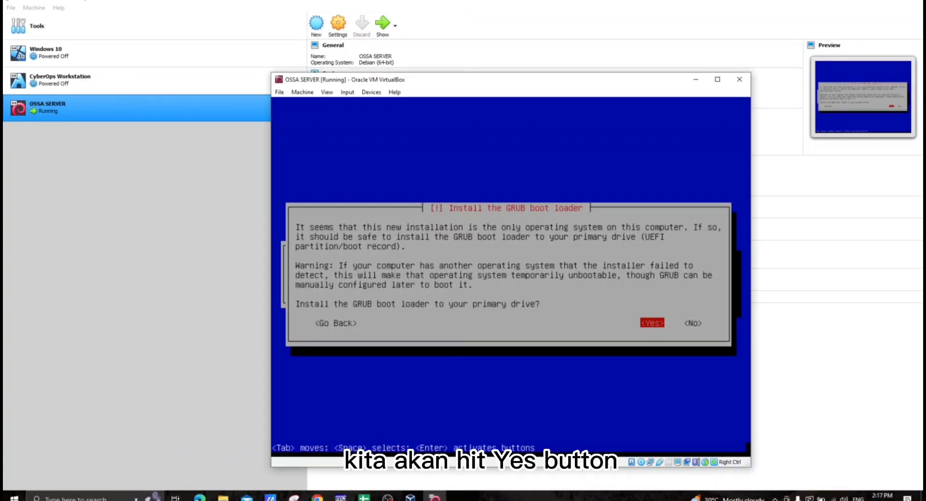
- Install the GRUB boot loader to the primary drive on /dev/sda and finish the installation by booting into the new system
{"action": "key", "text": "Return"}
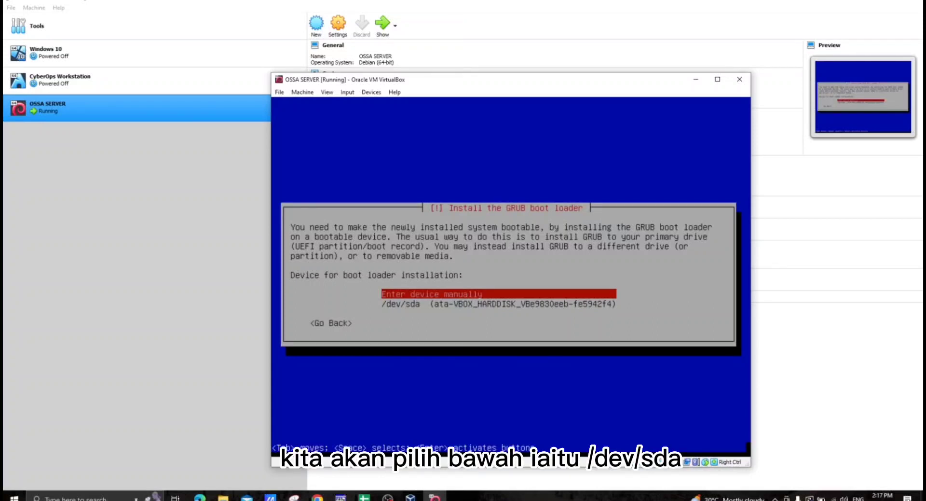
{"action": "key", "text": "Down"}
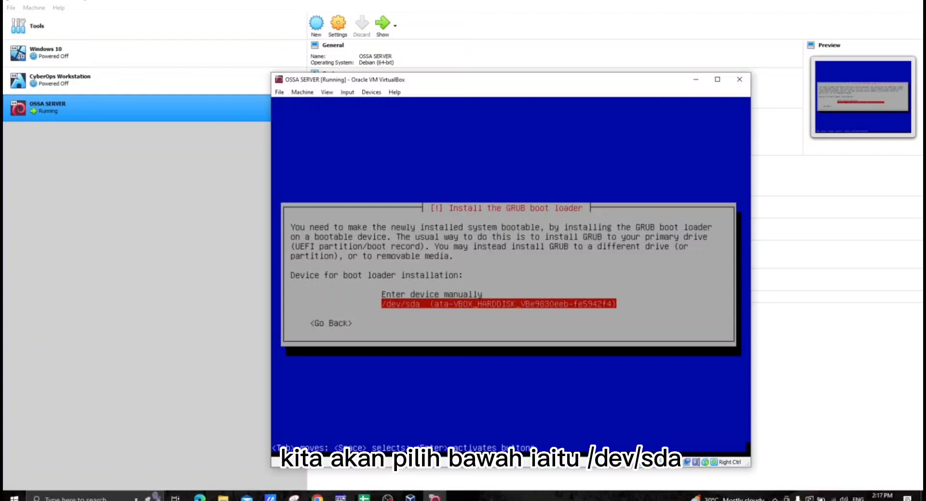
{"action": "key", "text": "Return"}
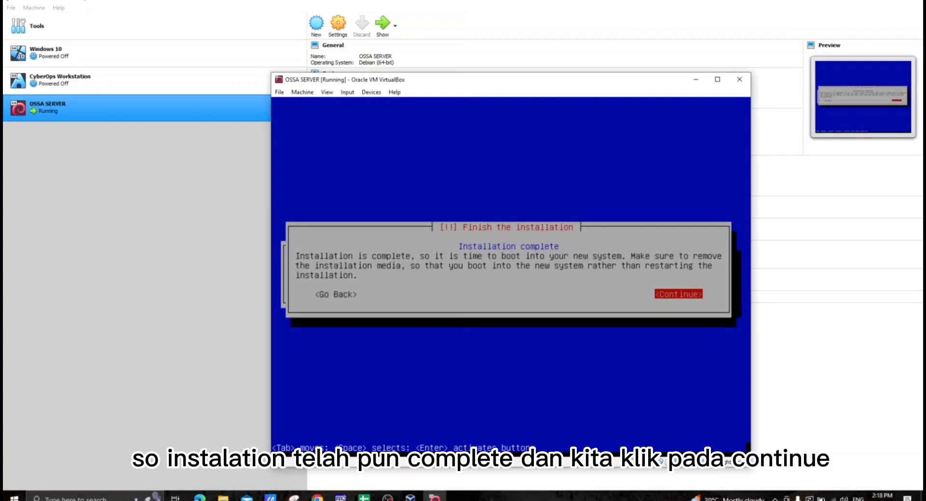
{"action": "key", "text": "Return"}
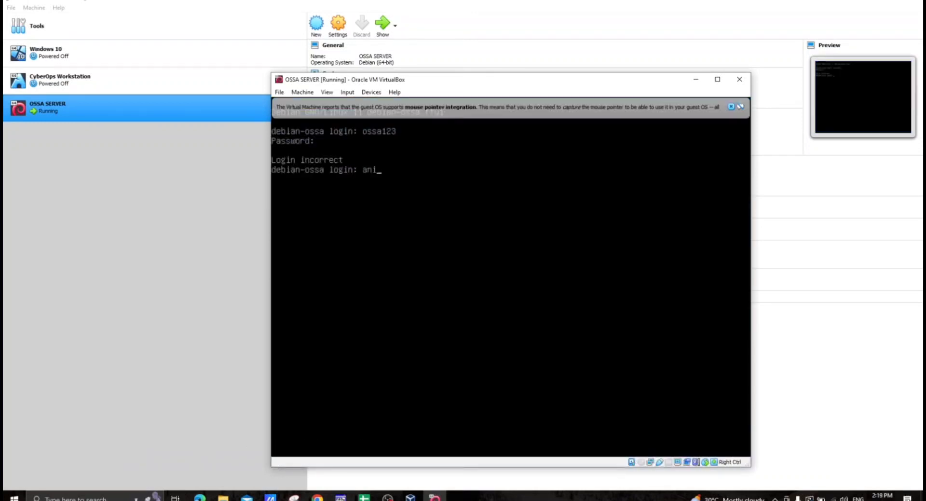
- Log in at the debian-ossa console with the user account's username and password
{"action": "type", "text": "qf1064"}
{"action": "key", "text": "Return"}
{"action": "key", "text": "Return"}
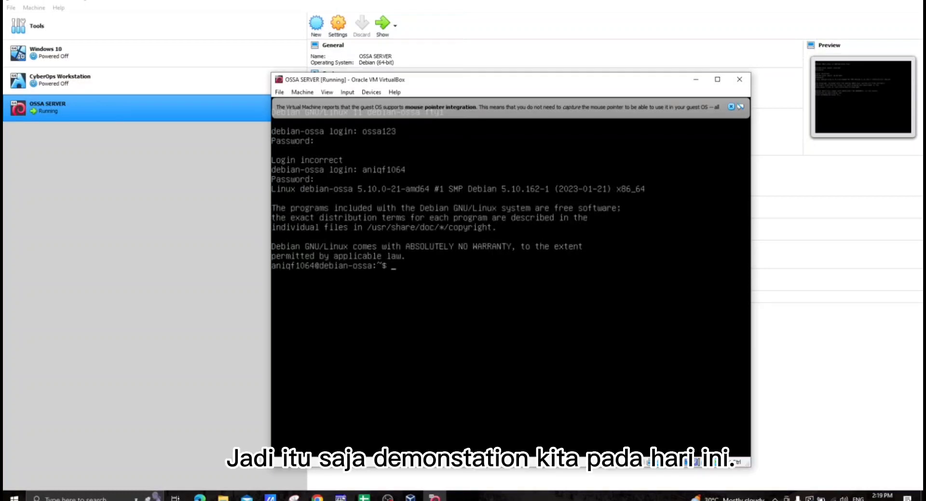